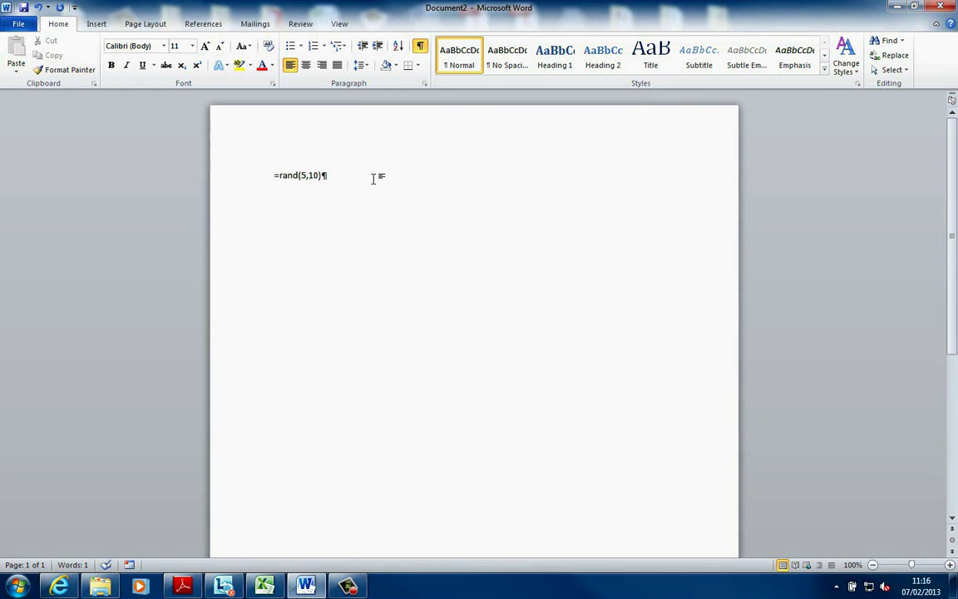
key("Return")
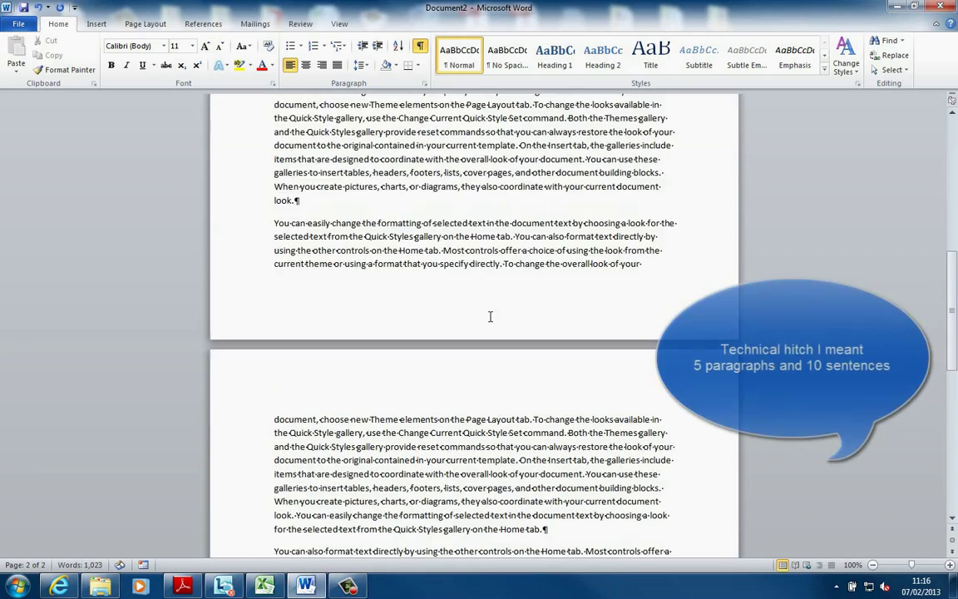
scroll(490, 316, "up", 10)
scroll(493, 319, "up", 2)
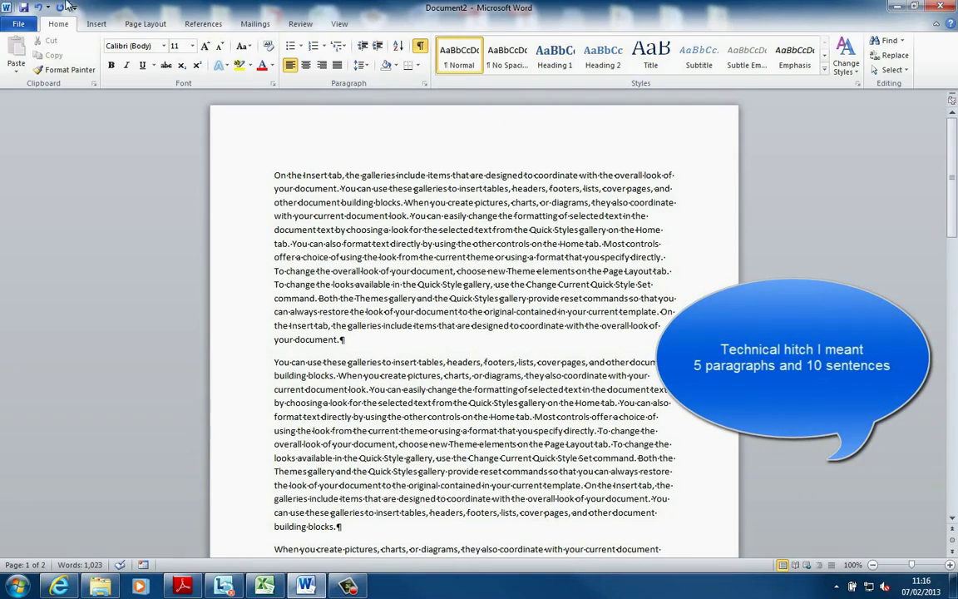
left_click(38, 7)
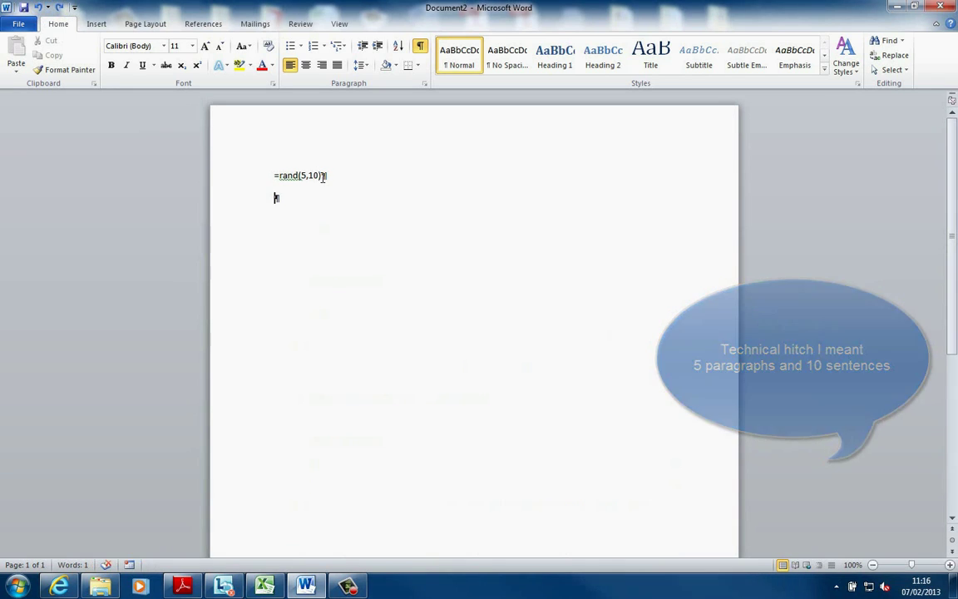
Generate five paragraphs of ten sentences each of sample text from the =rand(5,10) line
left_click(324, 176)
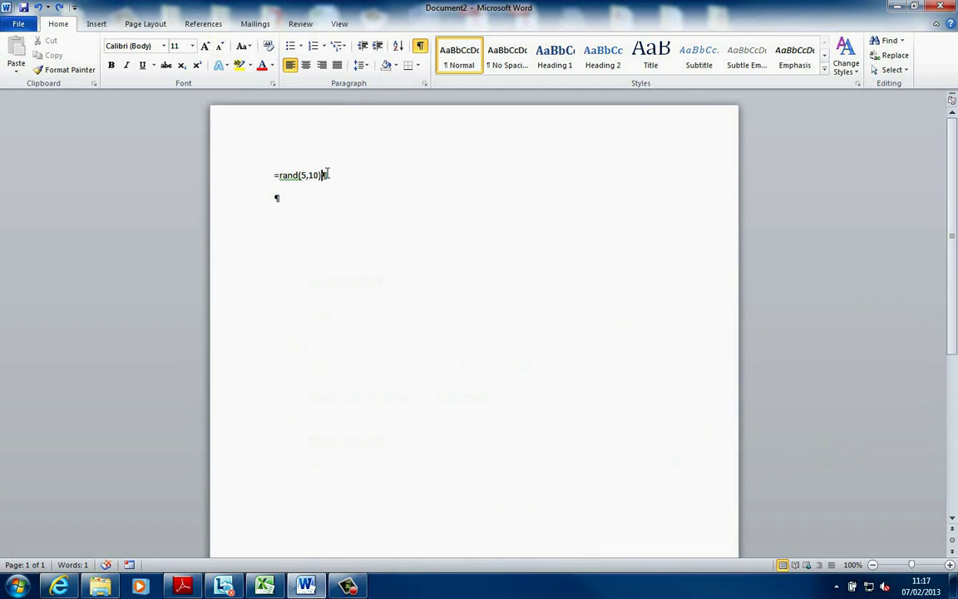
key("Return")
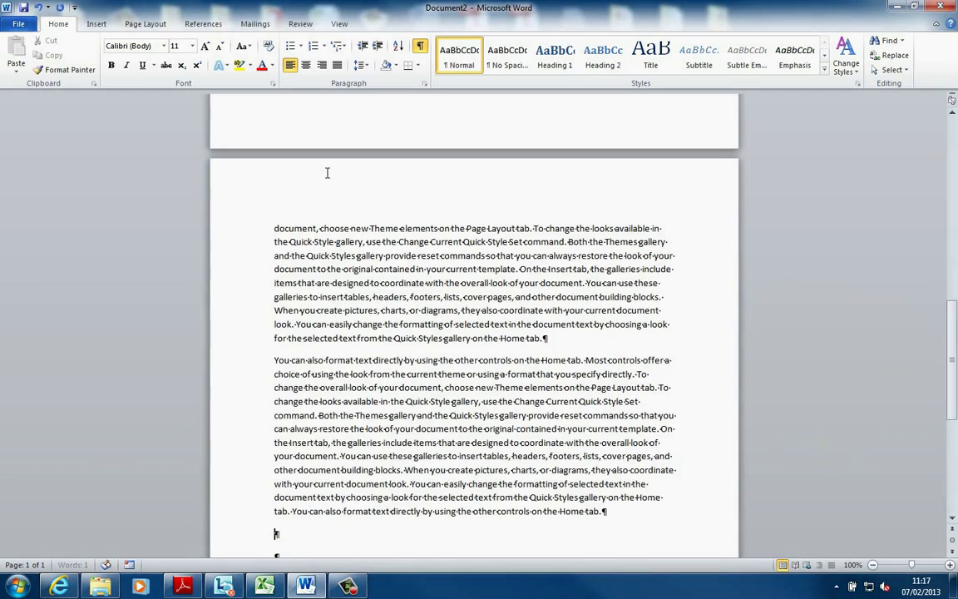
Insert a new line above the first paragraph of the document reading "This is my first heading"
scroll(338, 305, "up", 2)
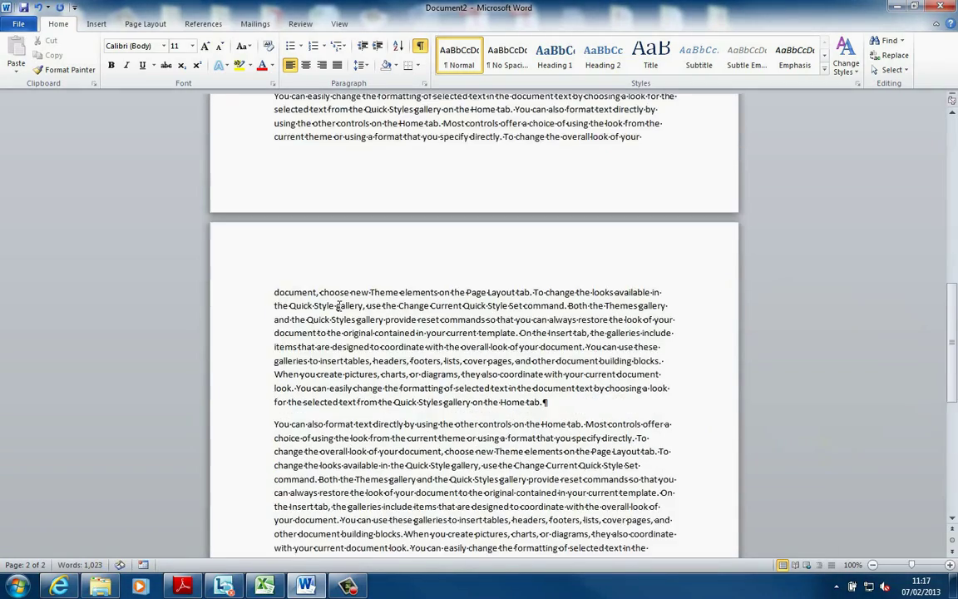
scroll(337, 306, "up", 20)
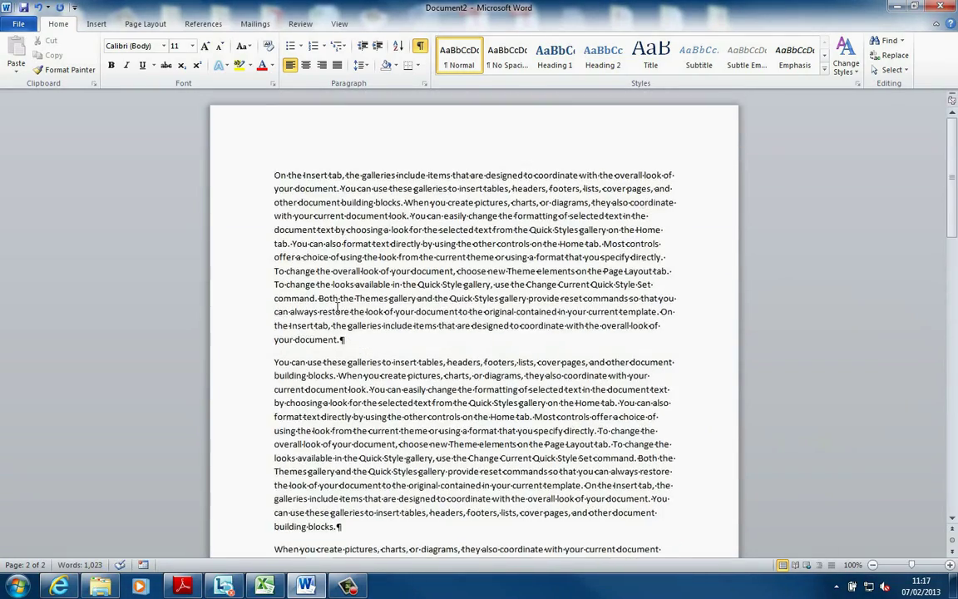
left_click(274, 175)
key("Return")
type("This ")
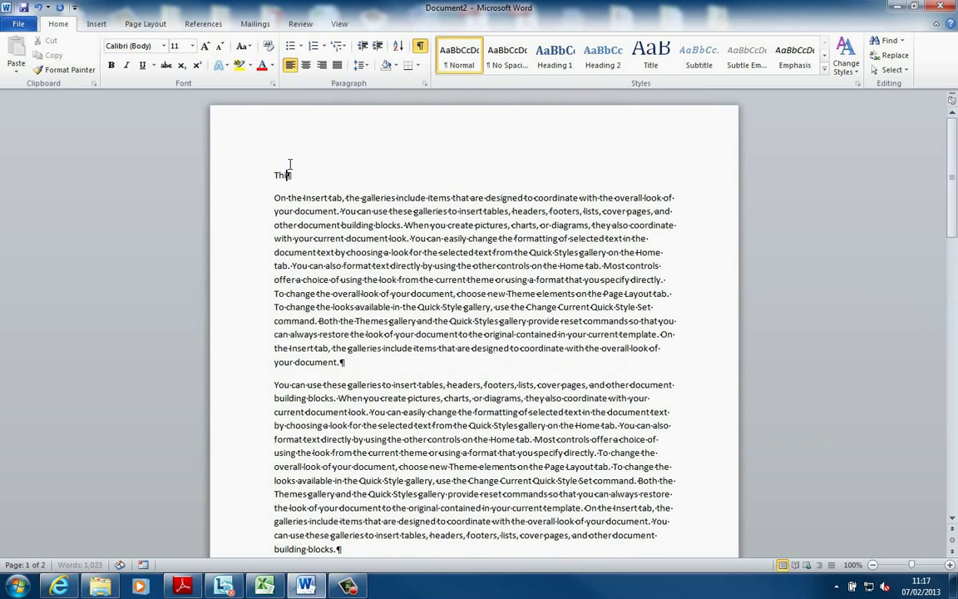
type("is my first heading")
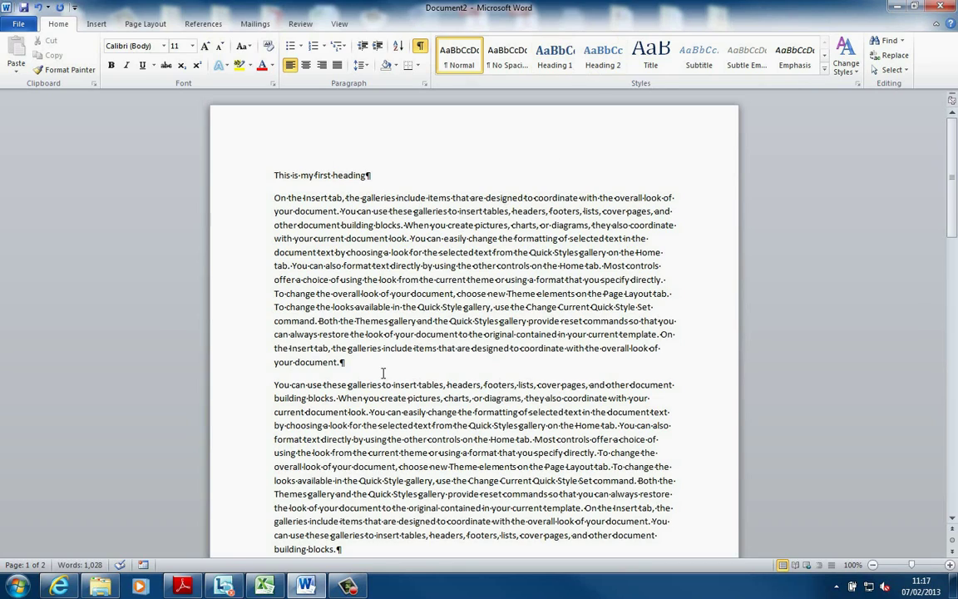
Insert a new line above the last paragraph, beginning "You can also format text directly", reading "This is my last heading"
scroll(356, 355, "down", 15)
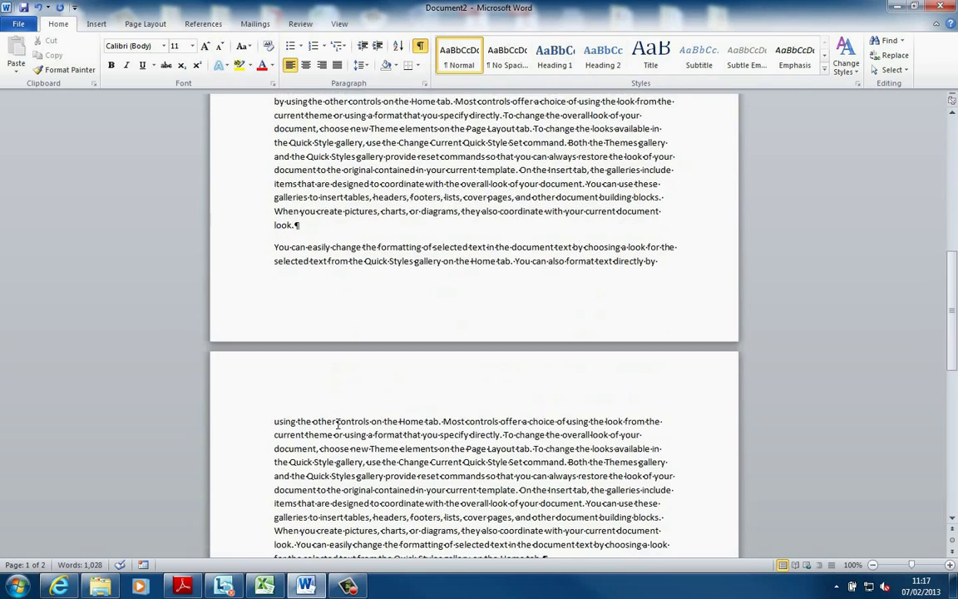
left_click(275, 198)
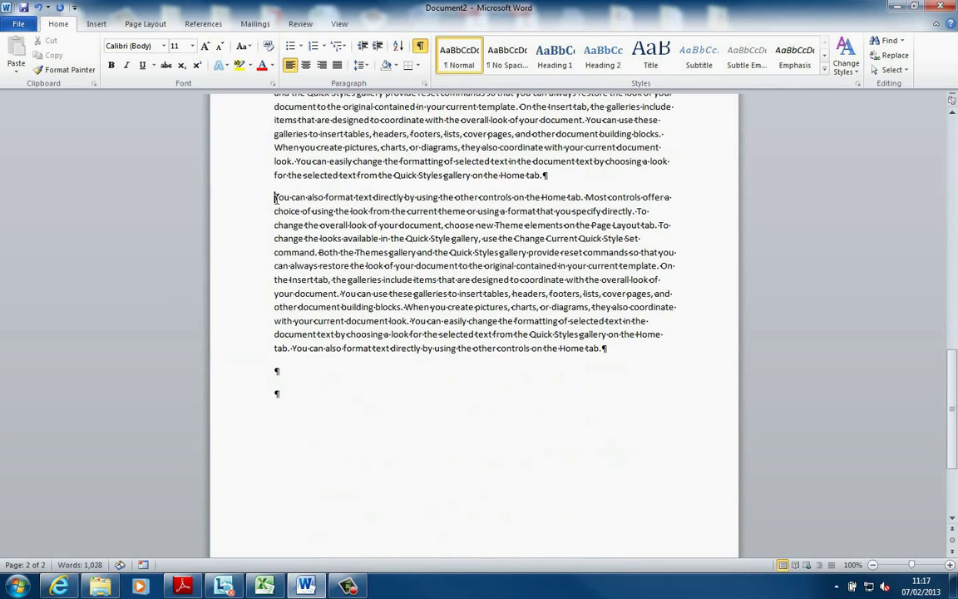
key("Return")
type("This is ")
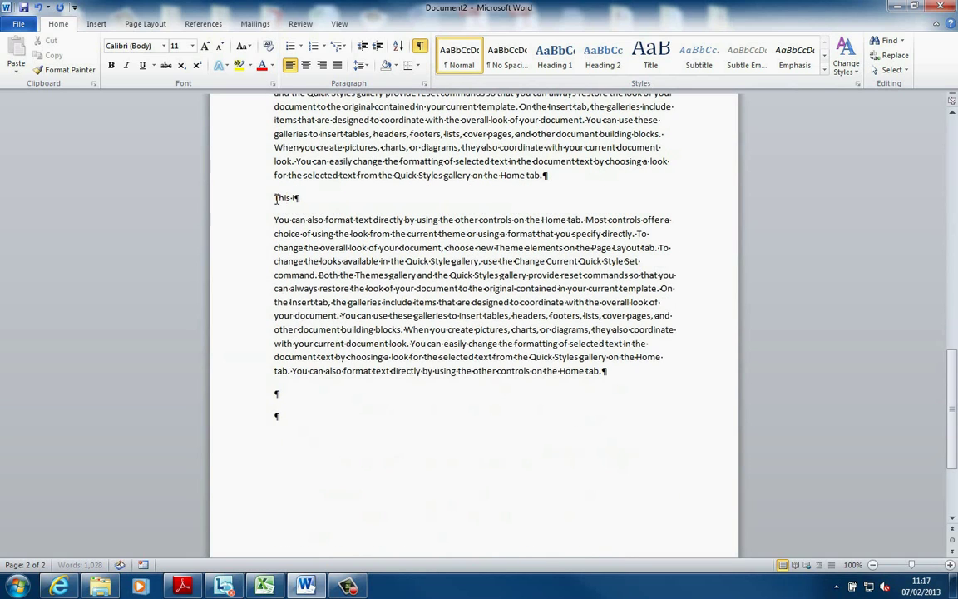
type("my last heading")
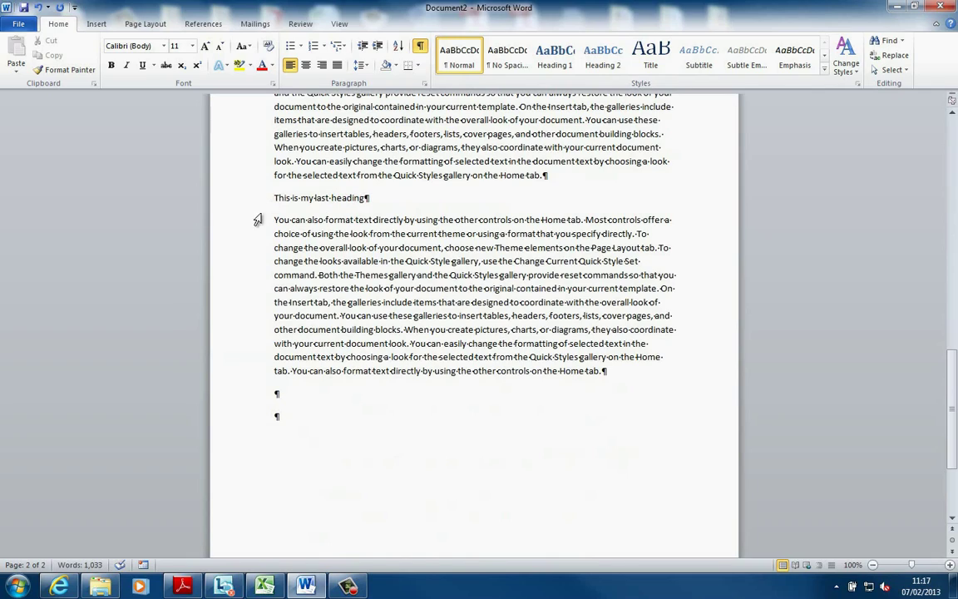
Insert a new line above the third paragraph, beginning "When you create pictures", reading "This should be a heading 2"
scroll(336, 471, "up", 2)
scroll(336, 471, "up", 15)
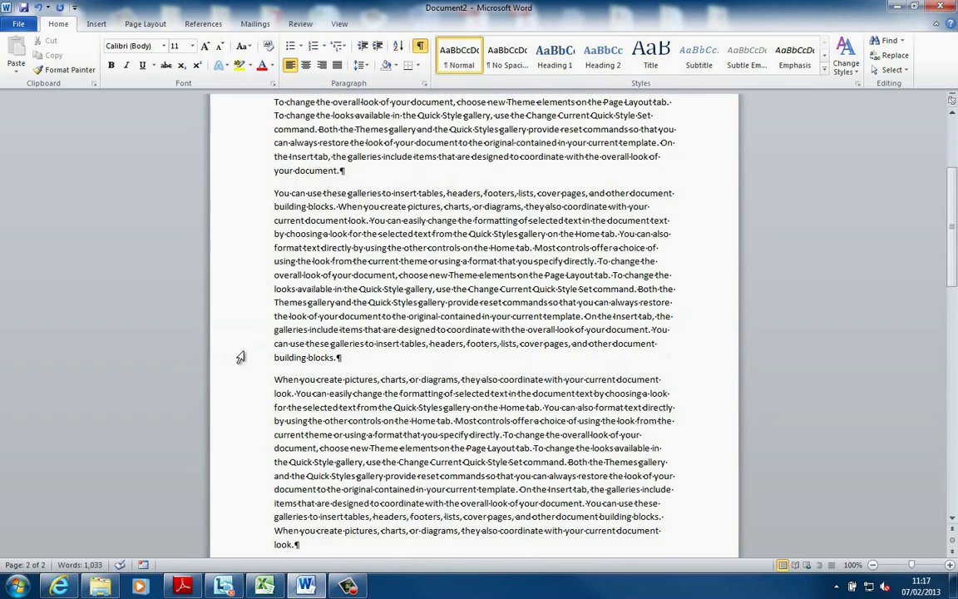
left_click(274, 379)
key("Return")
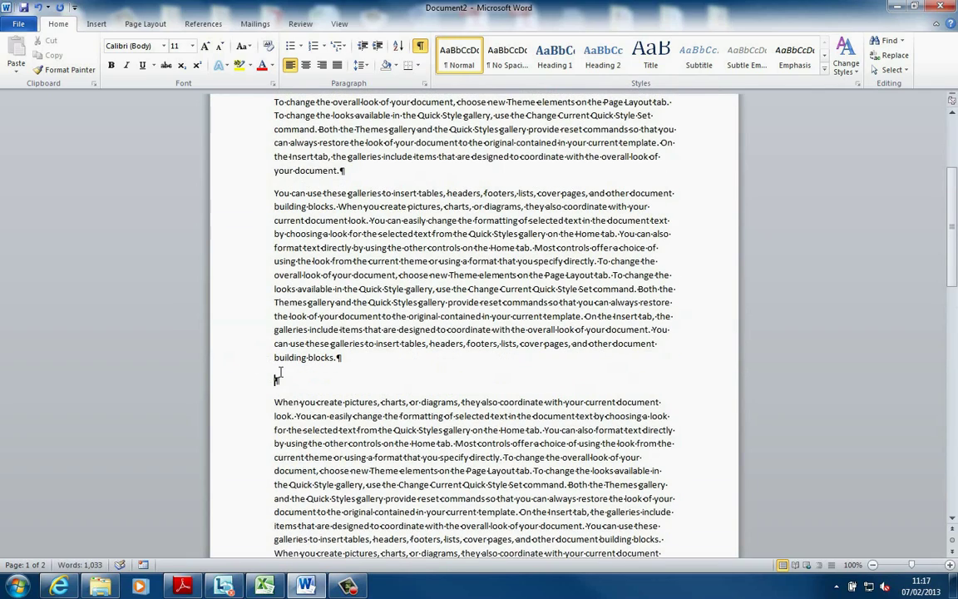
type("This should be ")
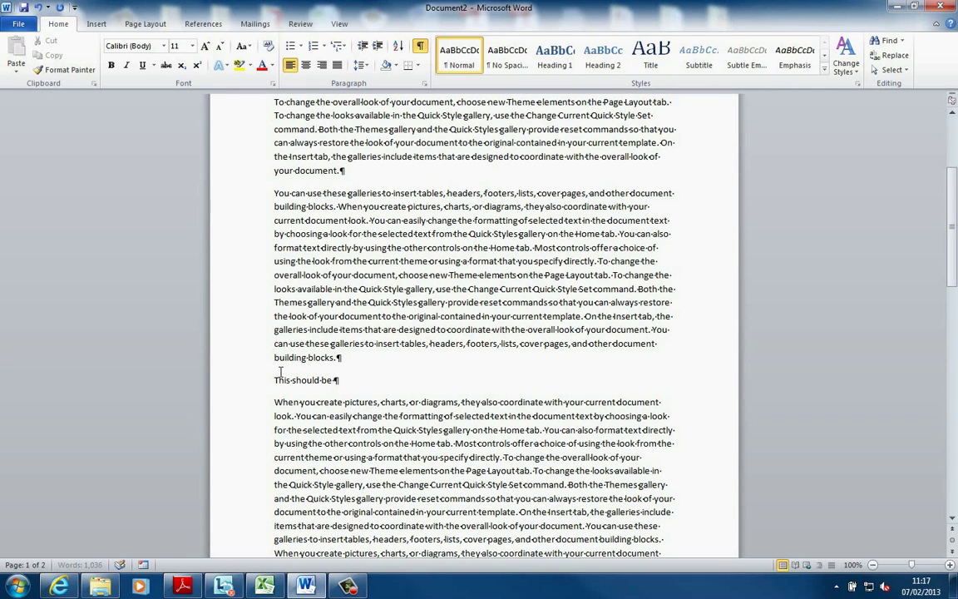
type("a heading 2")
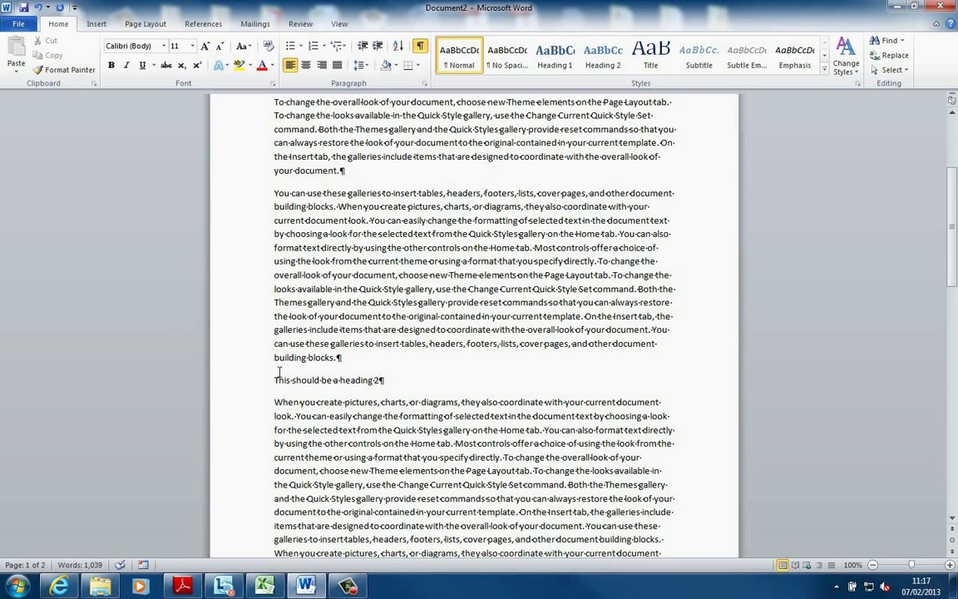
Apply the Heading 1 style to the line "This is my first heading"
scroll(281, 372, "up", 5)
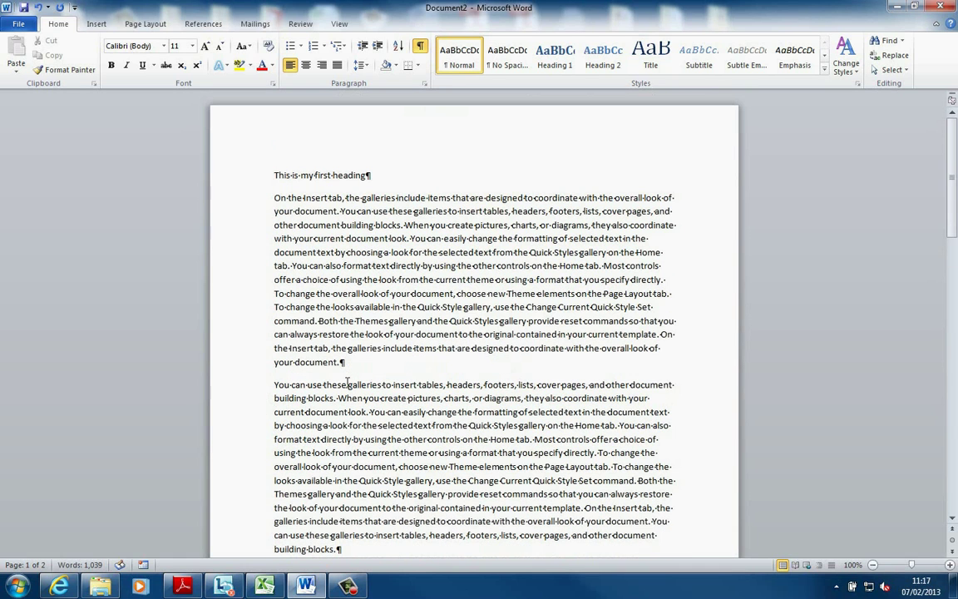
left_click(320, 176)
left_click(549, 68)
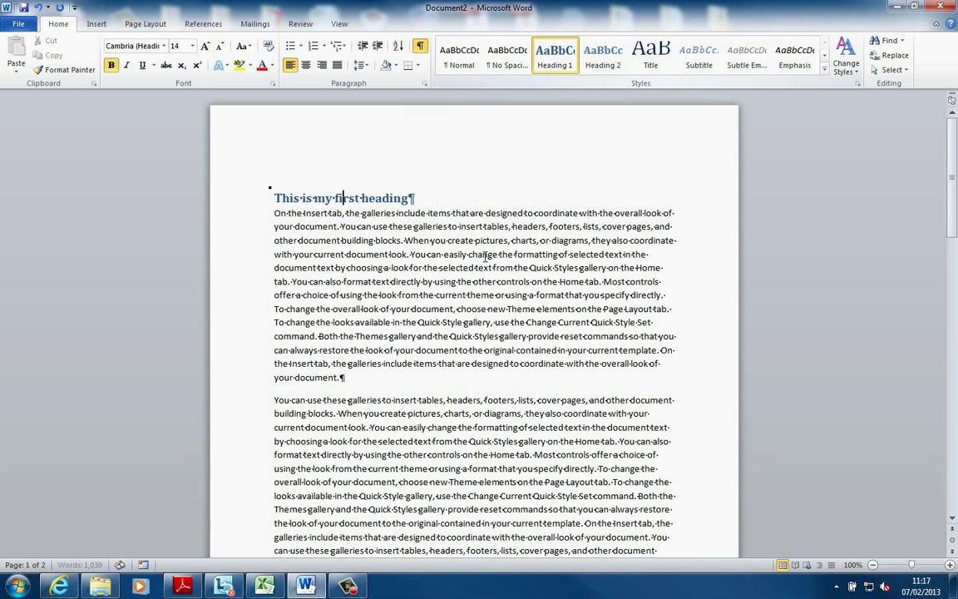
Apply the Heading 2 style to the line "This should be a heading 2"
scroll(378, 366, "down", 4)
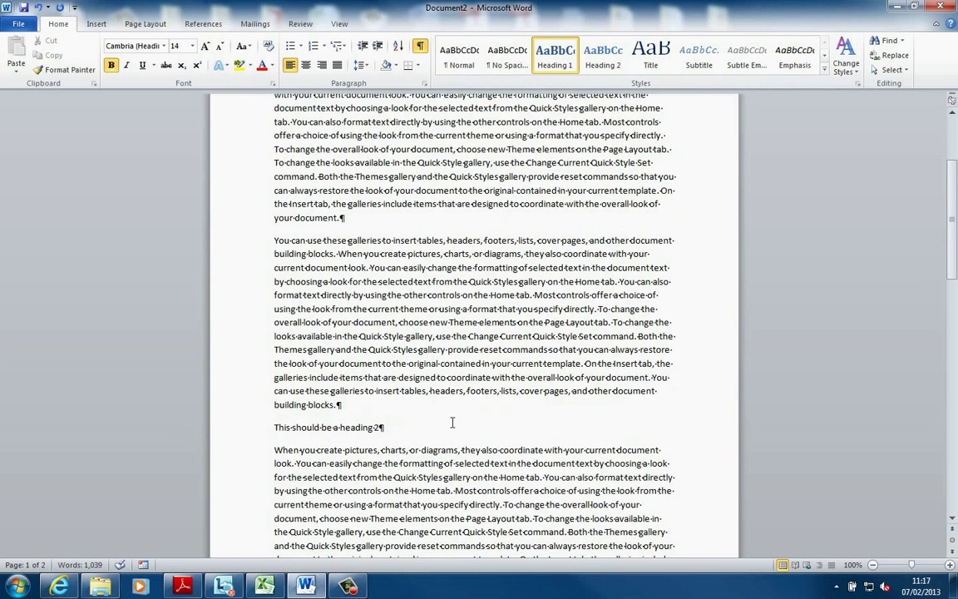
left_click(353, 427)
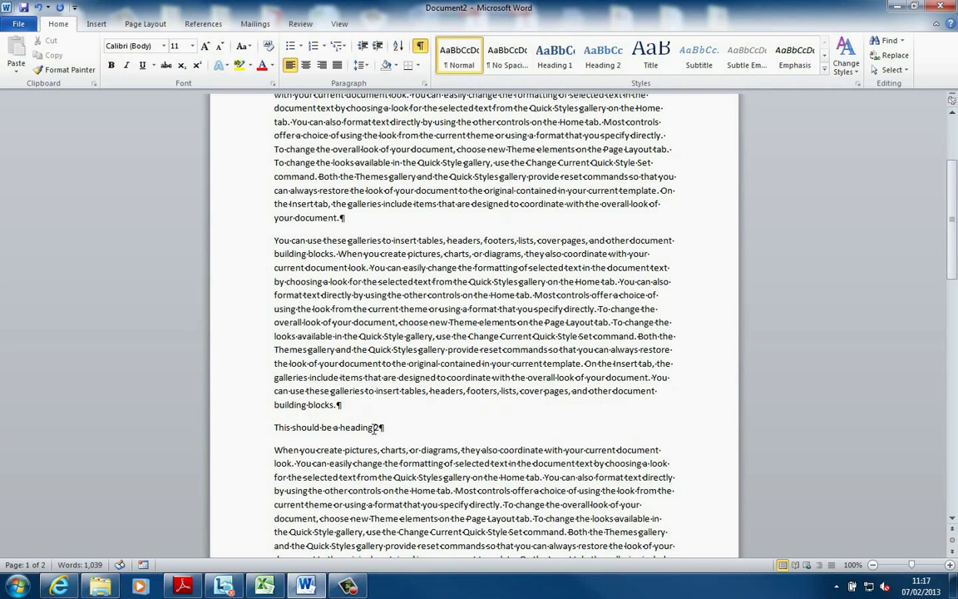
right_click(369, 428)
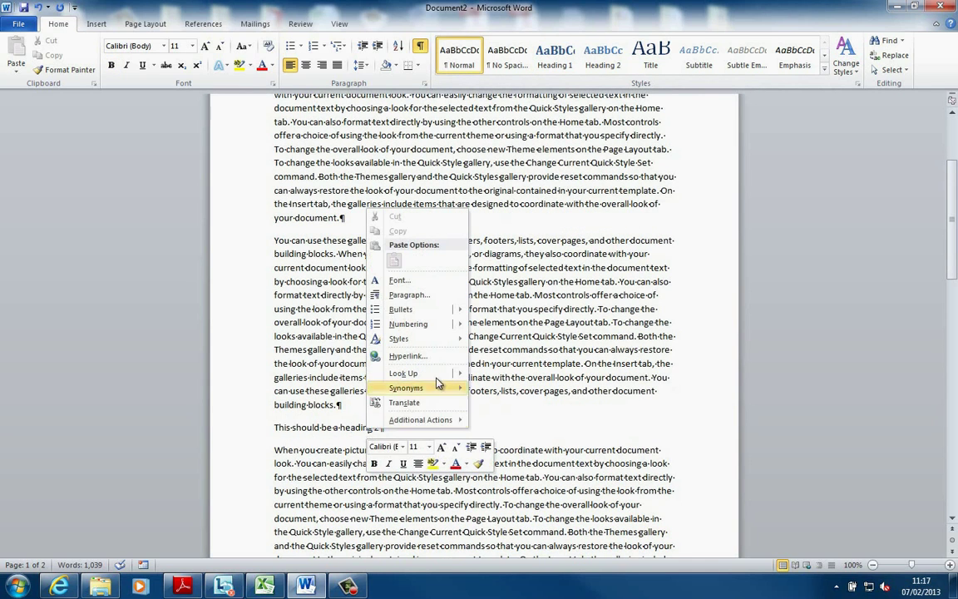
mouse_move(434, 346)
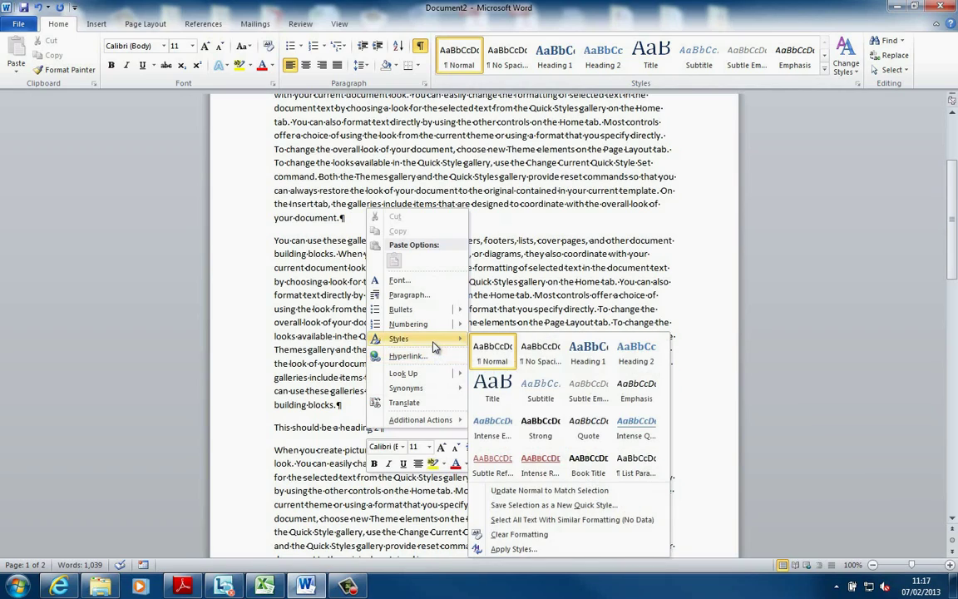
left_click(636, 353)
Apply the Heading 1 style to the line "This is my last heading" on the second page
scroll(514, 416, "down", 12)
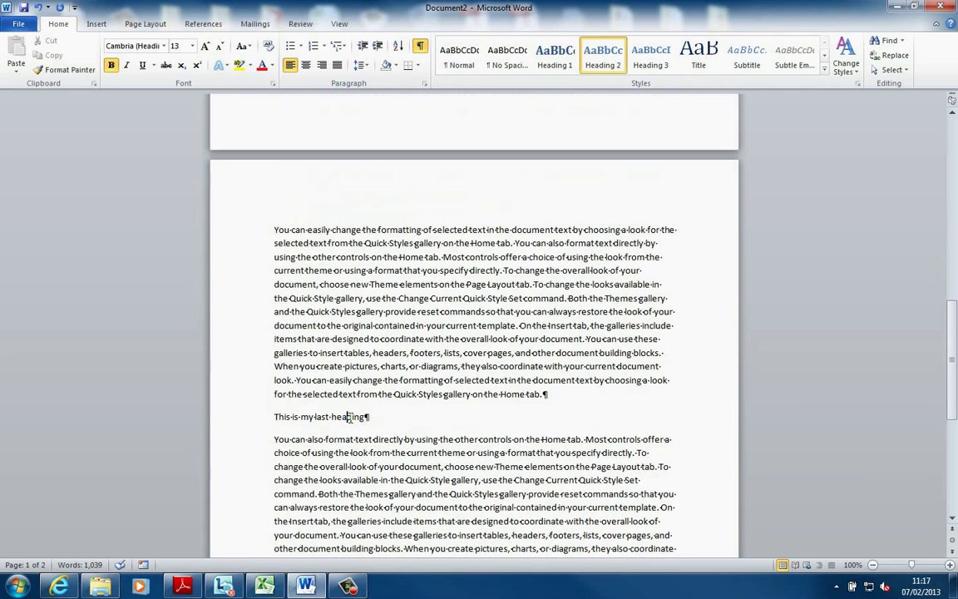
left_click(315, 417)
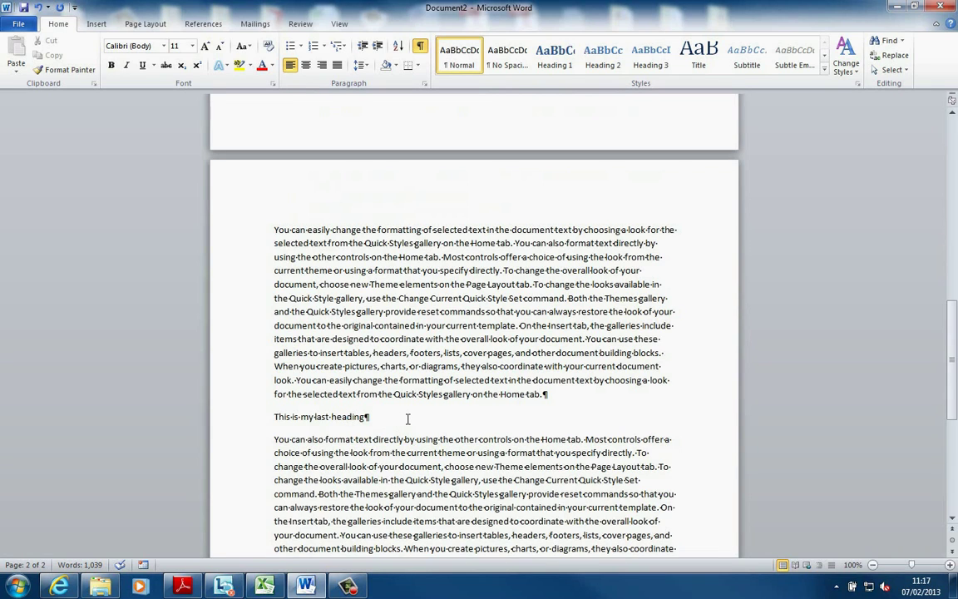
key("ctrl+alt+1")
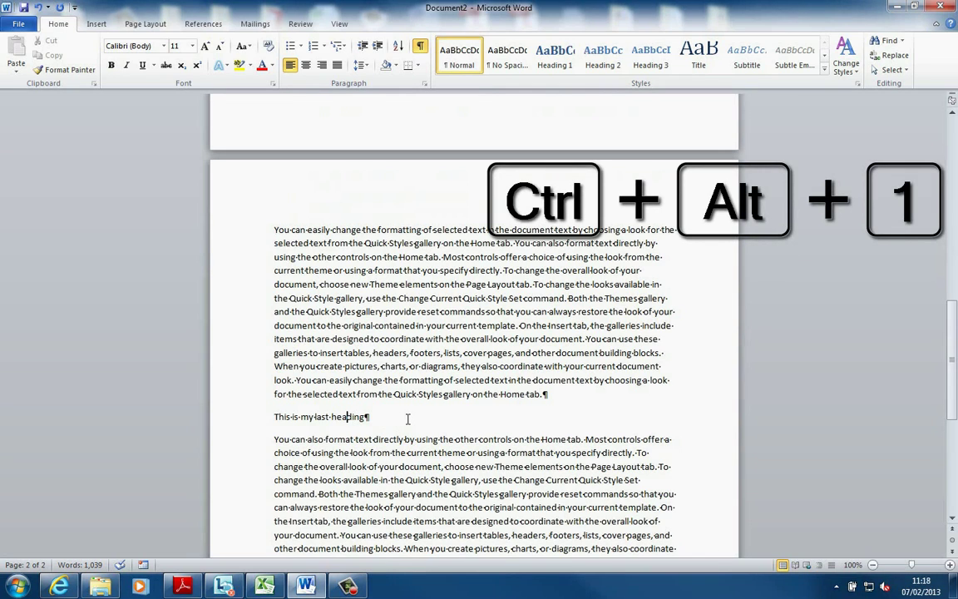
key("ctrl+alt+1")
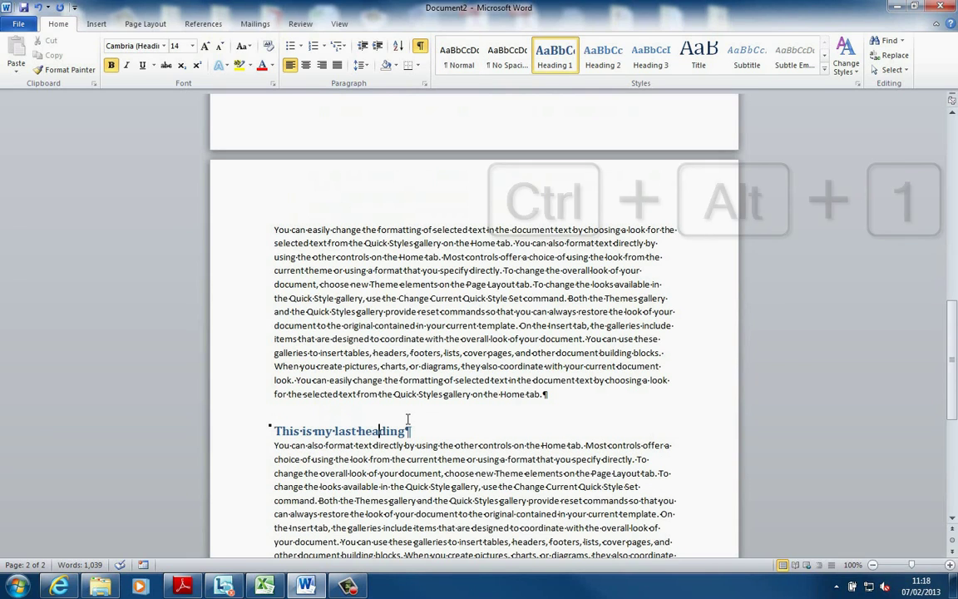
Try the Heading 2 and Heading 3 styles on "This is my last heading", then restore Heading 1
key("ctrl+alt+2")
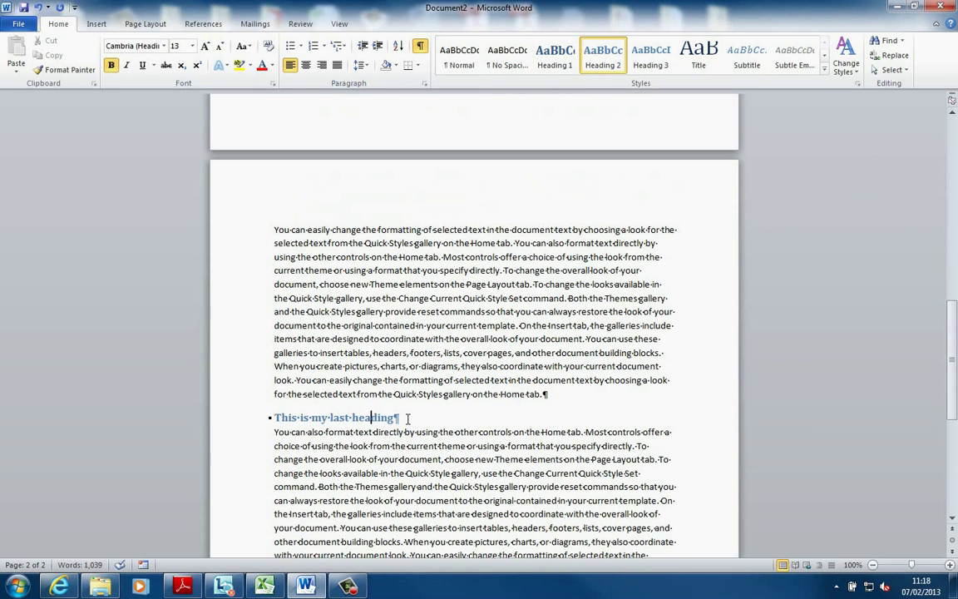
key("ctrl+alt+3")
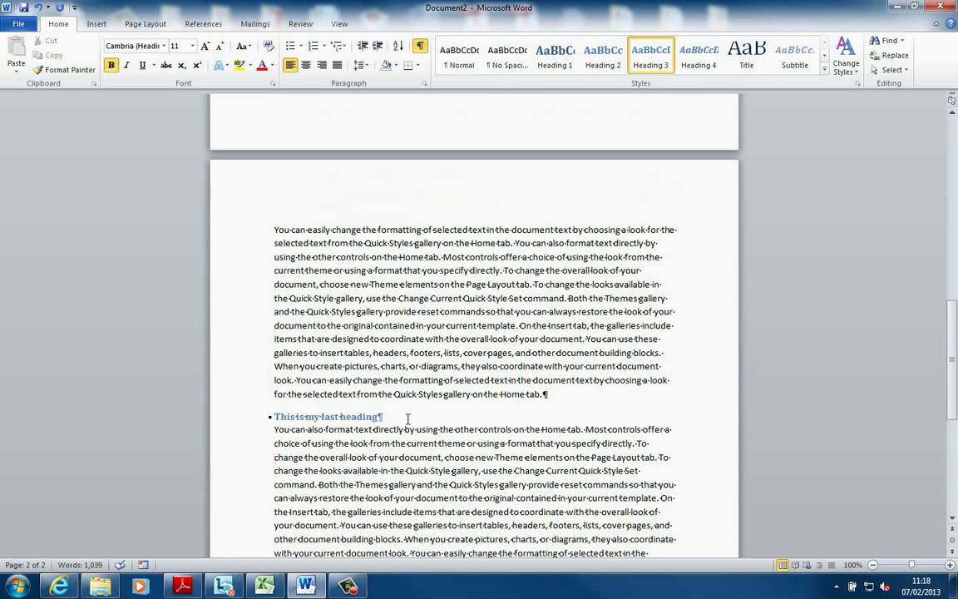
key("ctrl+alt+1")
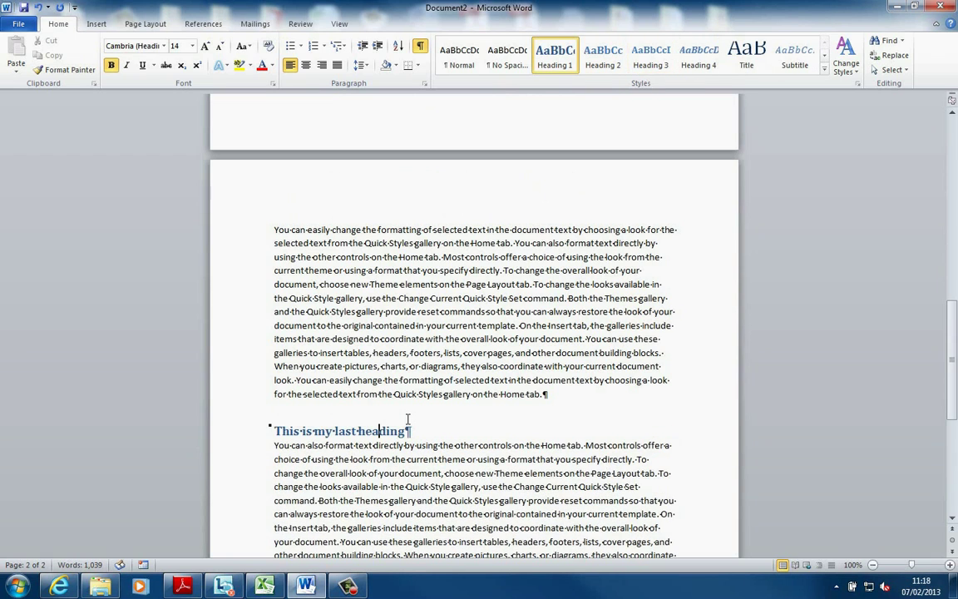
scroll(410, 509, "down", 4)
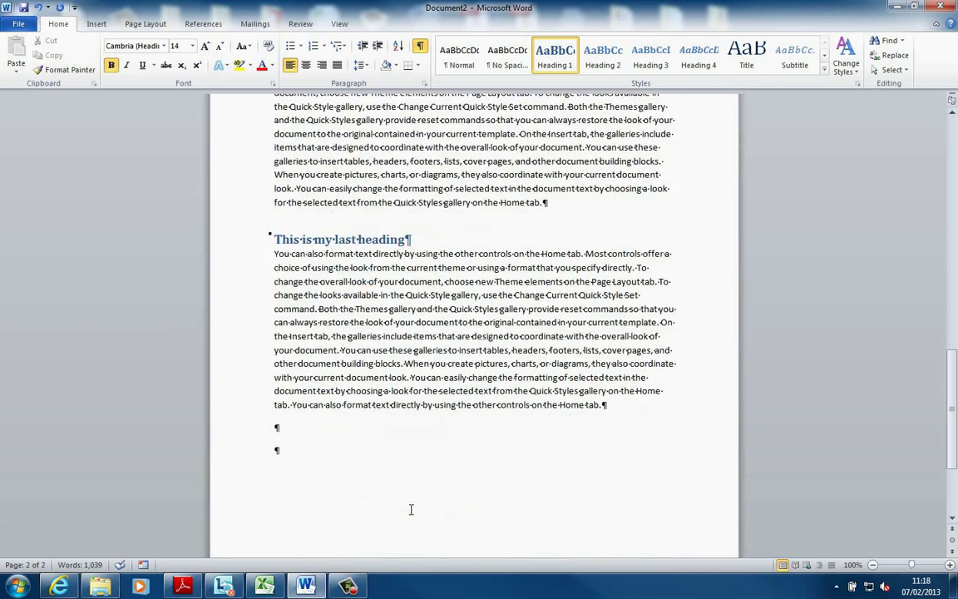
scroll(410, 509, "up", 2)
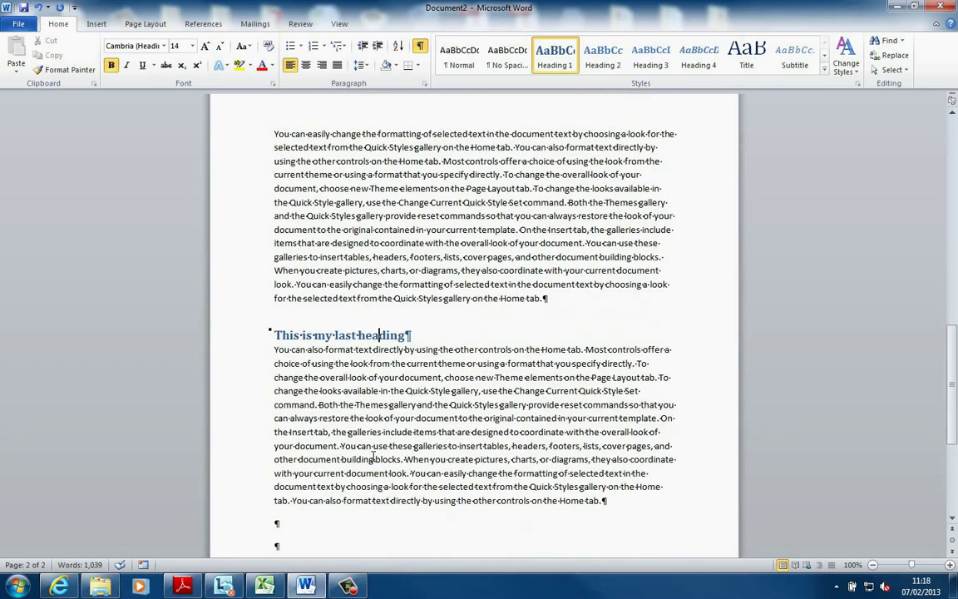
scroll(373, 455, "up", 9)
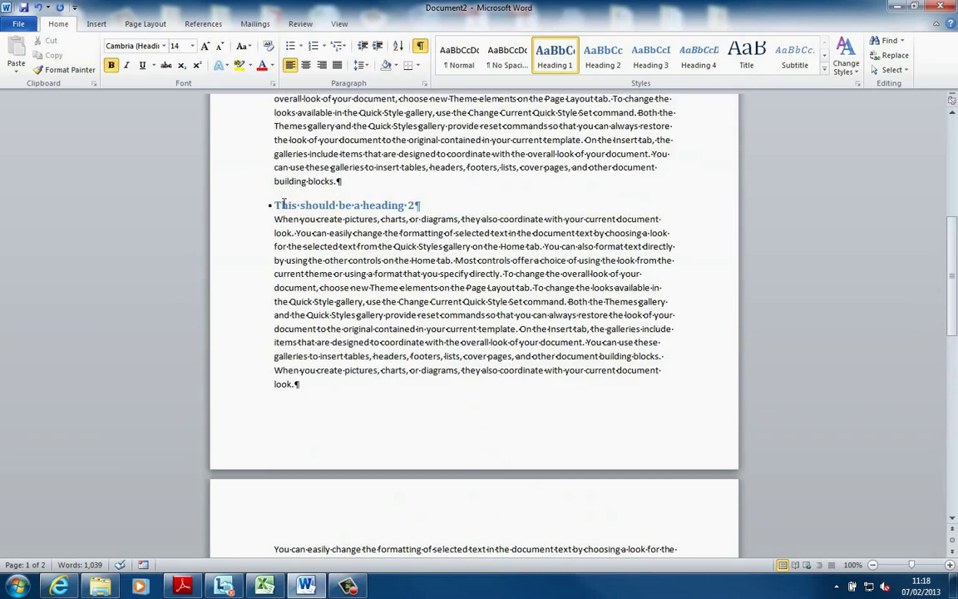
right_click(388, 155)
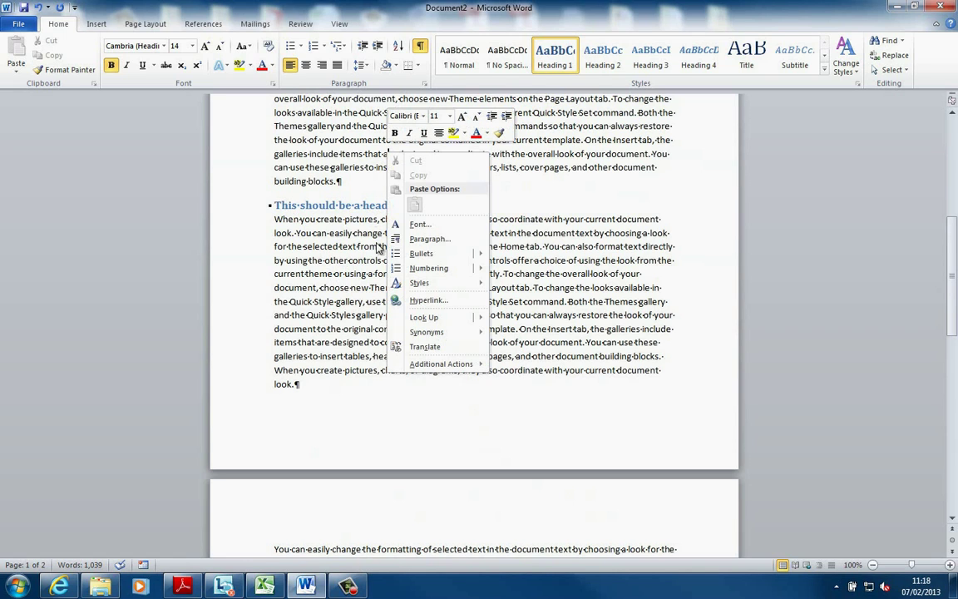
left_click(306, 210)
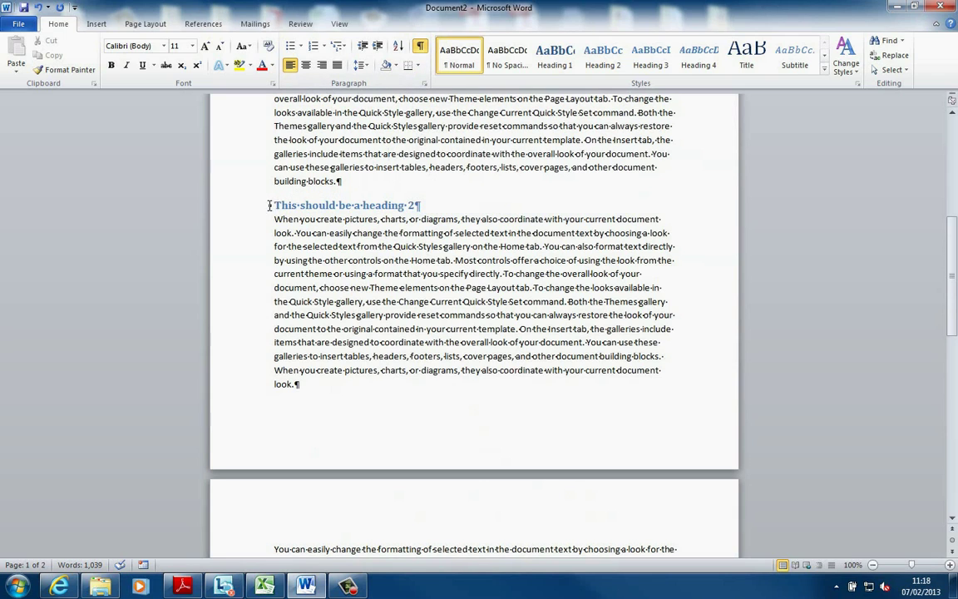
Place the cursor at the end of the first paragraph under "This is my first heading" and show the Navigation Pane
scroll(287, 329, "up", 5)
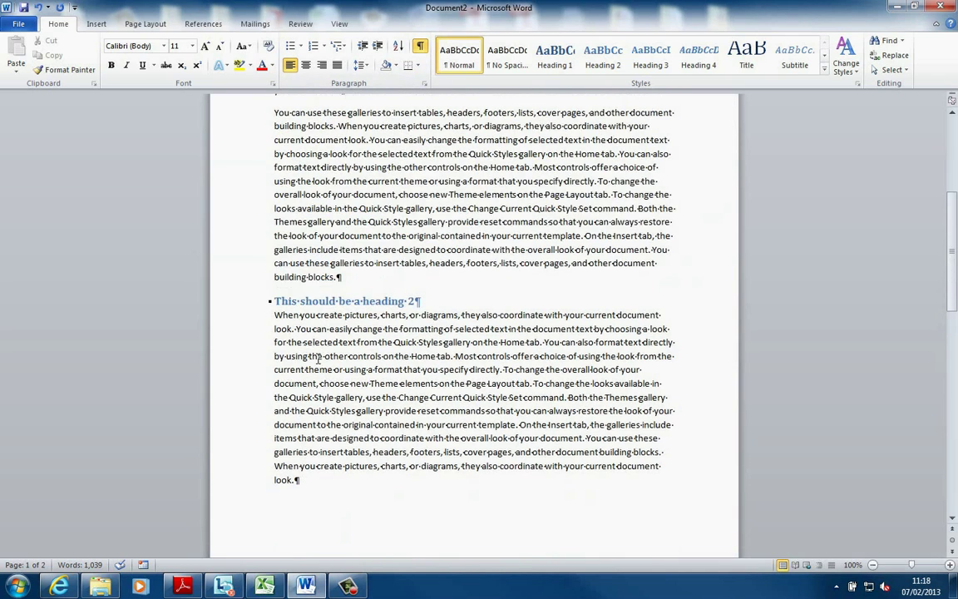
scroll(337, 310, "up", 2)
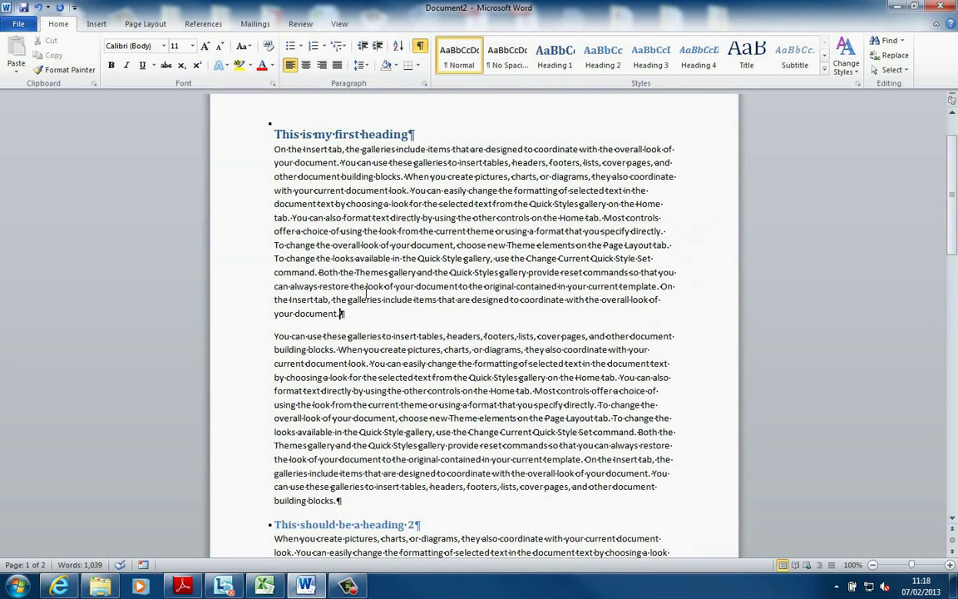
key("Down")
key("Down")
key("End")
left_click(338, 24)
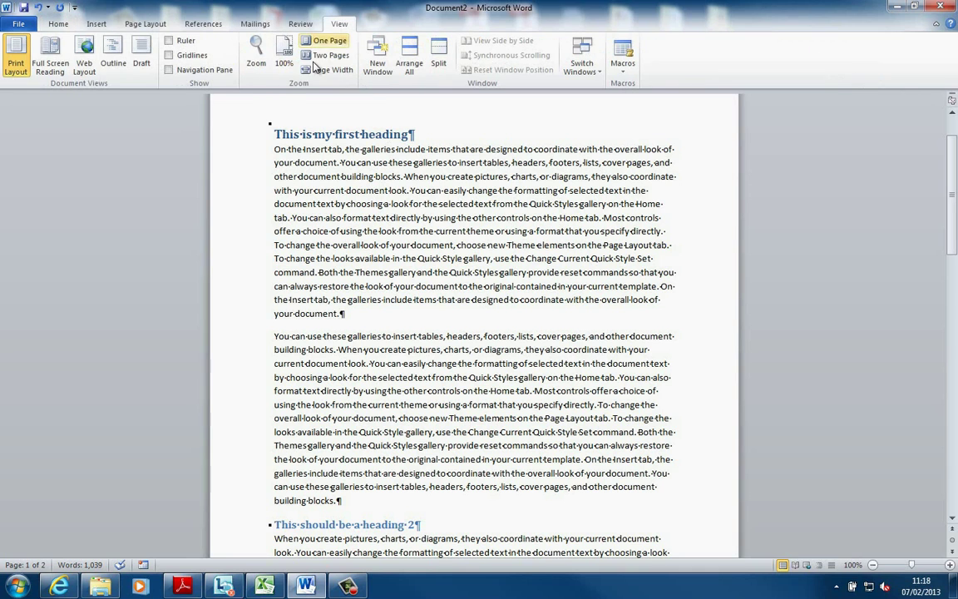
left_click(233, 73)
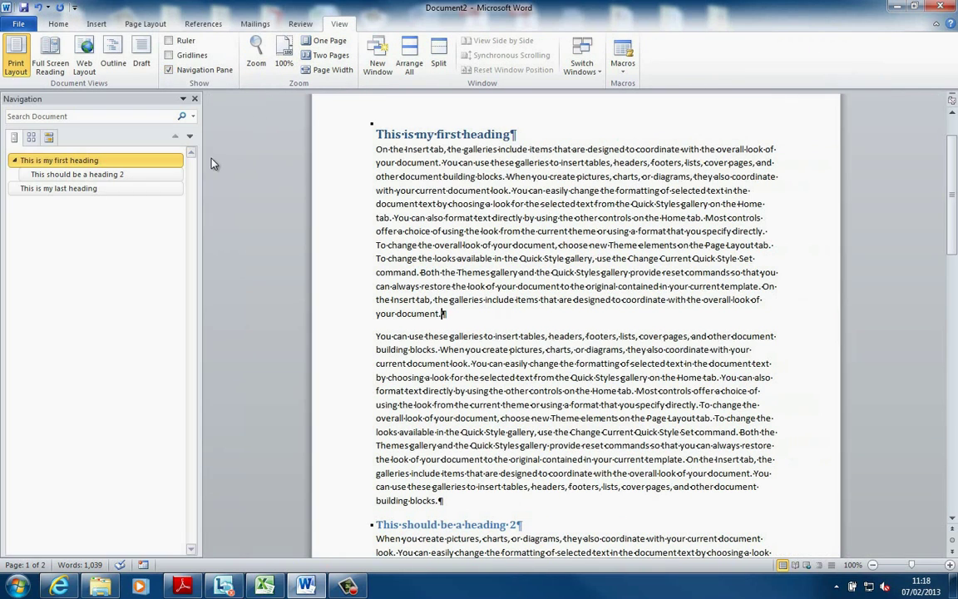
Jump to "This should be a heading 2" and "This is my last heading" through the heading outline, then collapse and re-expand the first heading
left_click(117, 175)
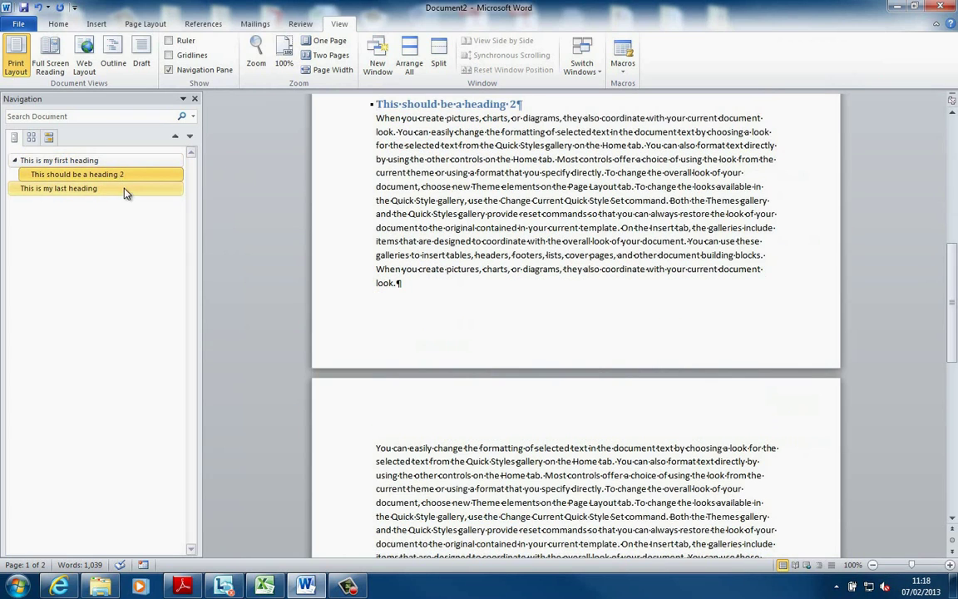
left_click(117, 188)
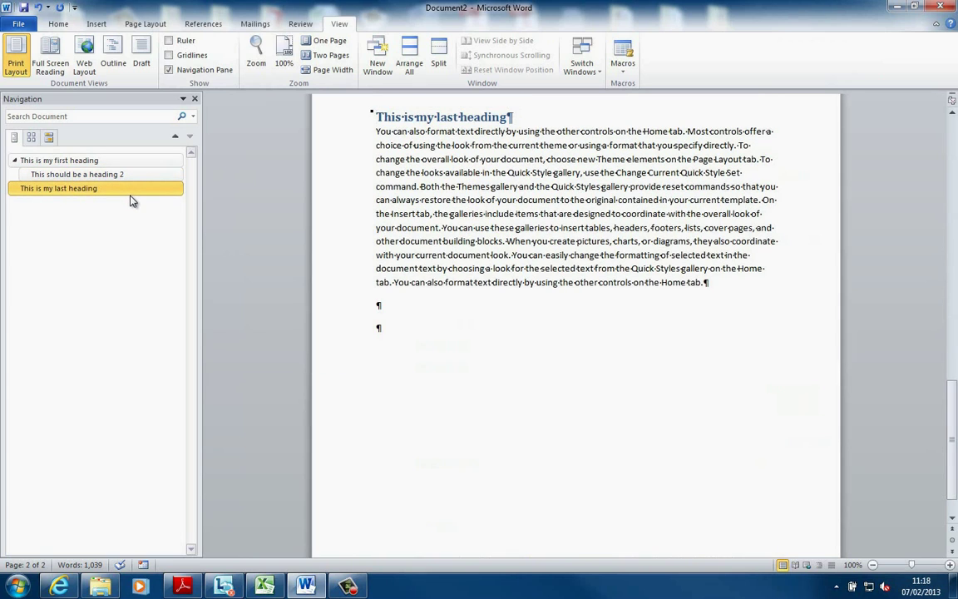
left_click(15, 162)
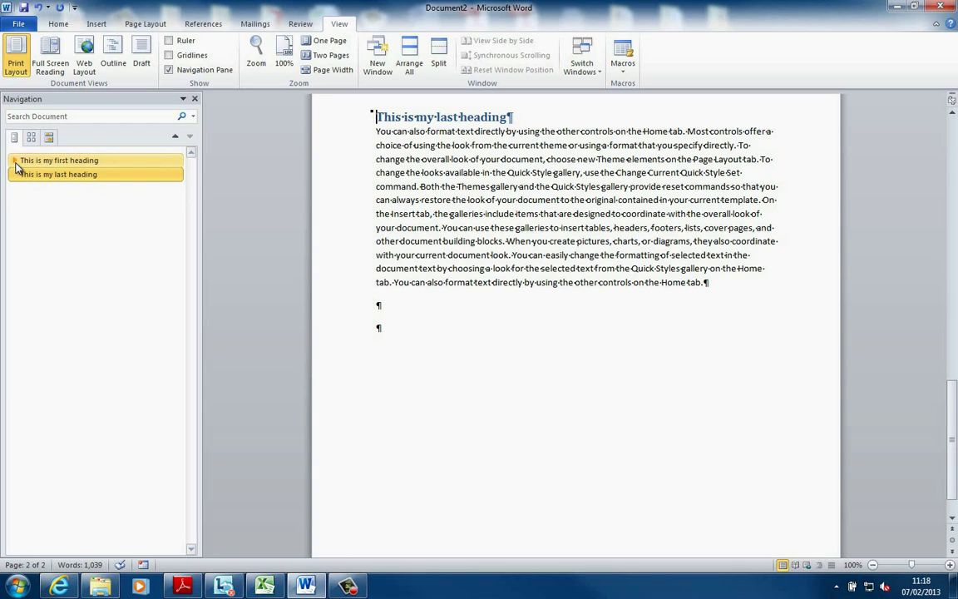
left_click(15, 161)
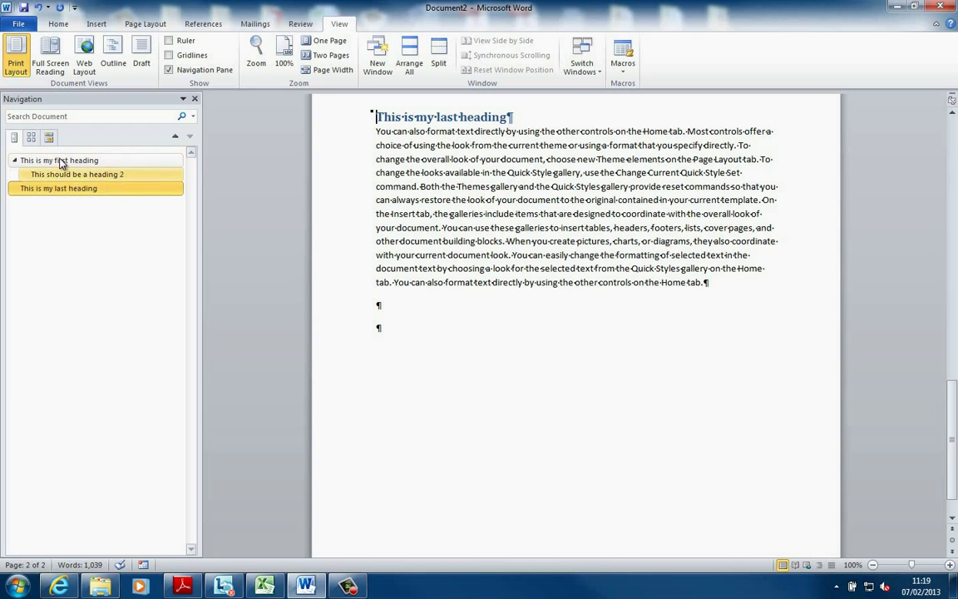
Promote "This should be a heading 2" by one level in the heading outline, then demote it back
right_click(131, 168)
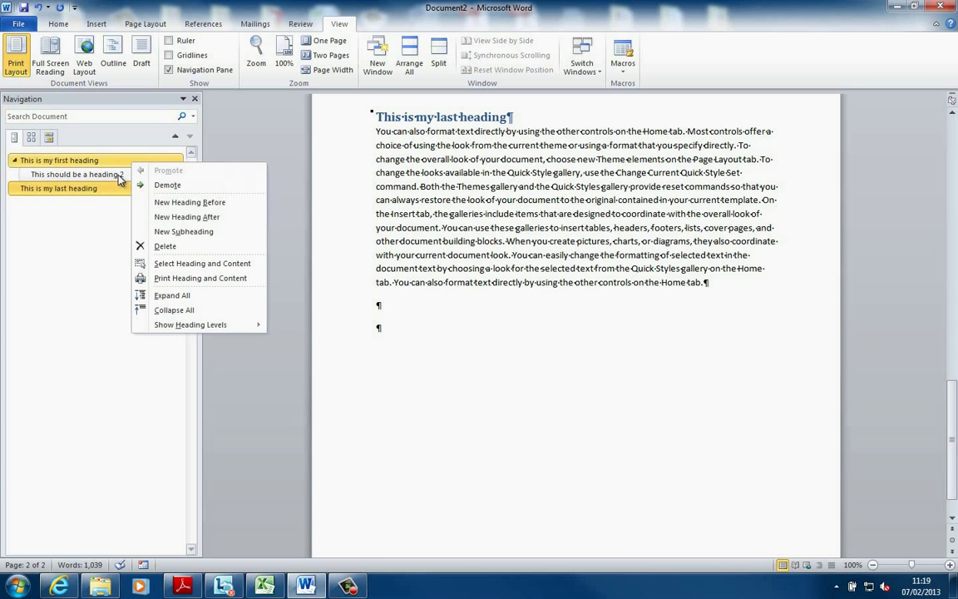
left_click(119, 177)
right_click(119, 178)
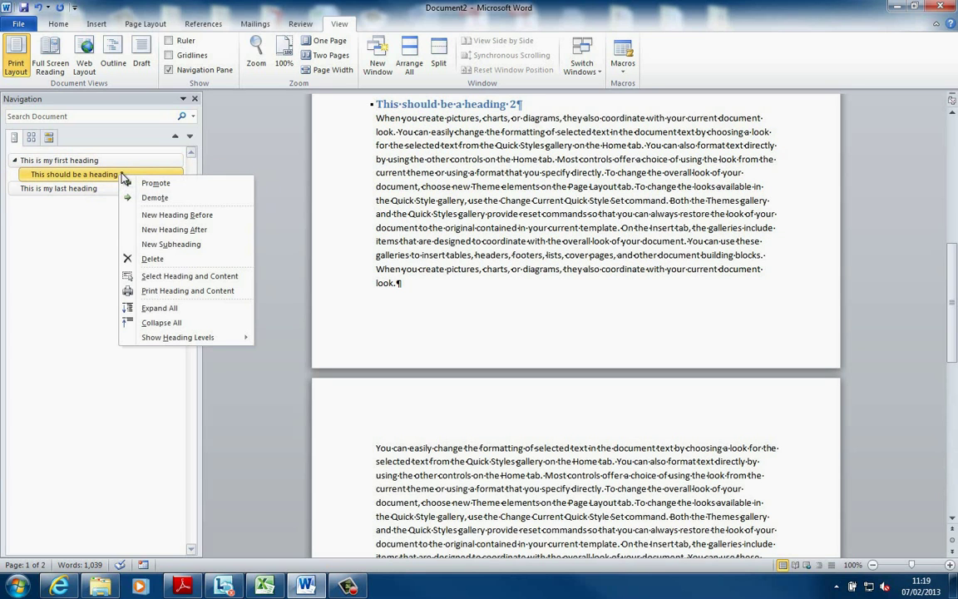
left_click(154, 183)
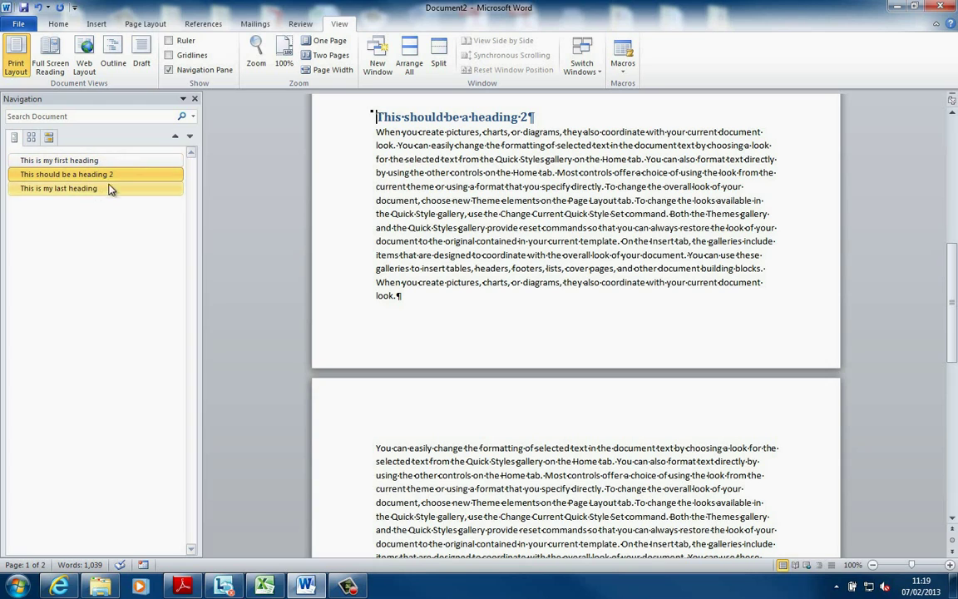
right_click(106, 176)
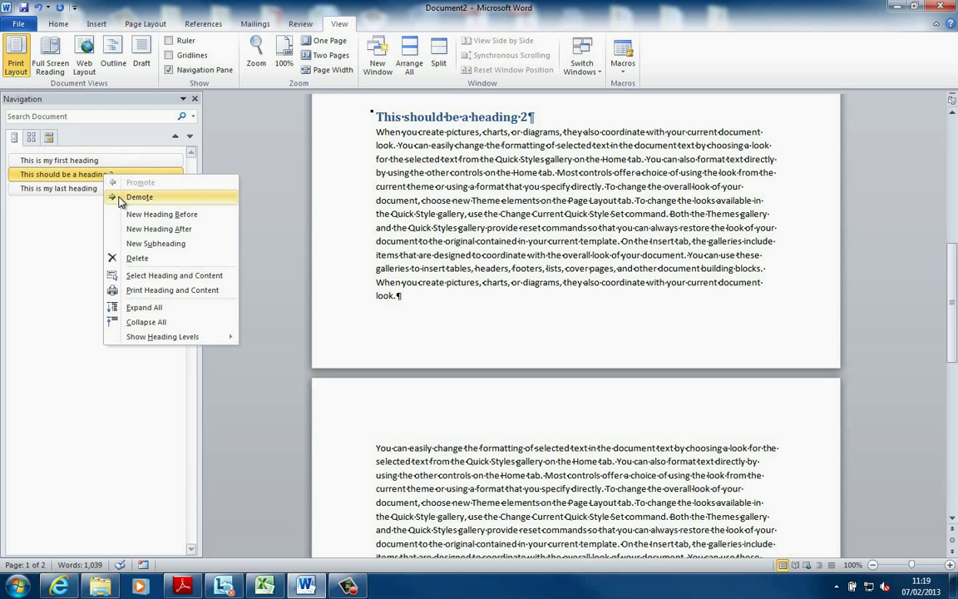
left_click(120, 199)
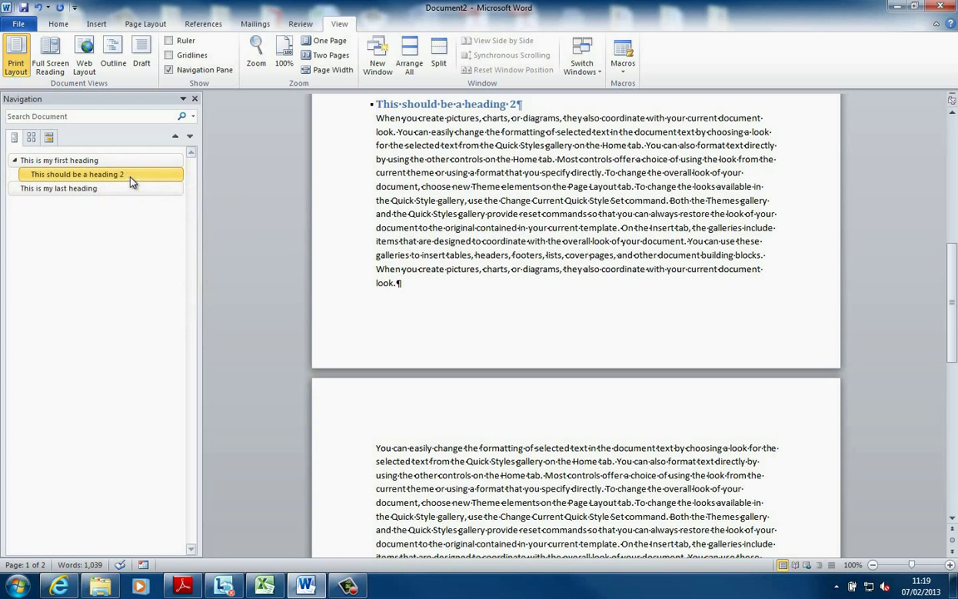
Insert a new empty heading before "This should be a heading 2" from the heading outline, then delete it
right_click(130, 175)
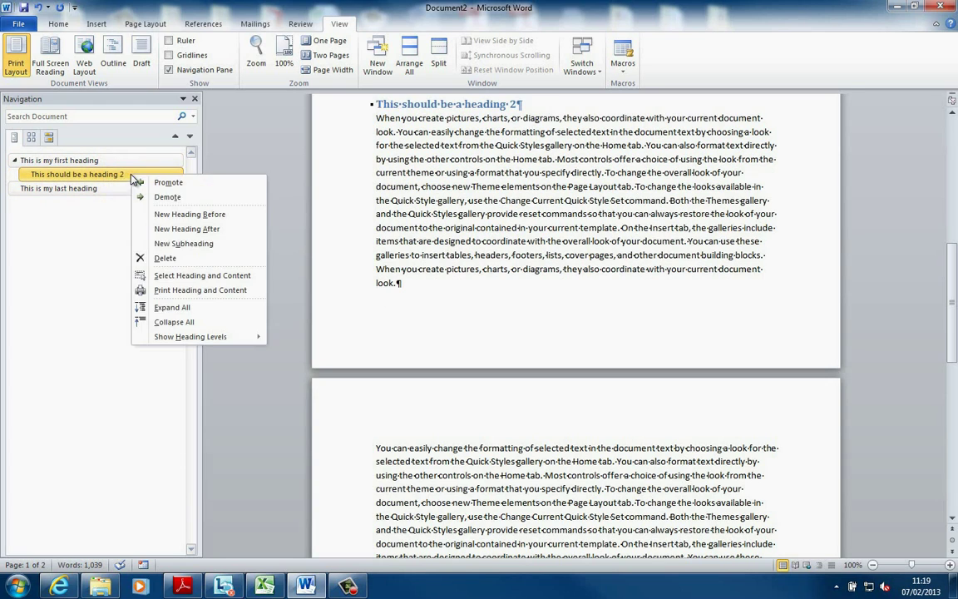
left_click(158, 216)
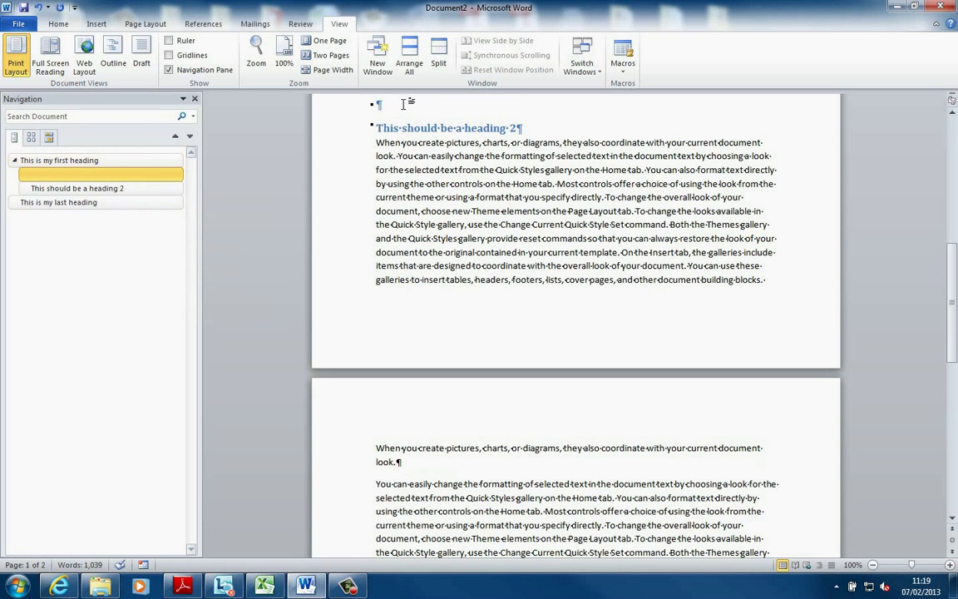
right_click(142, 173)
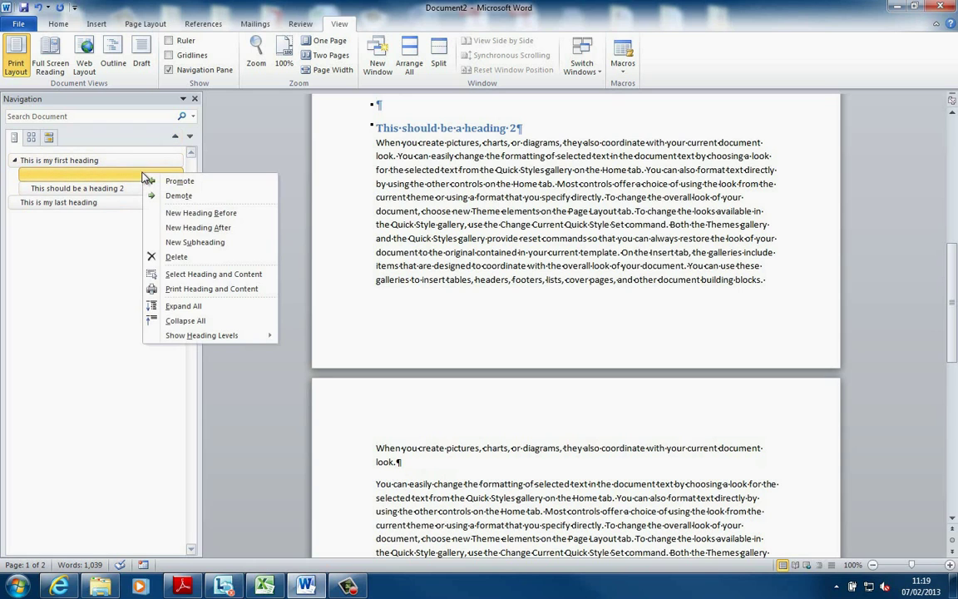
left_click(176, 258)
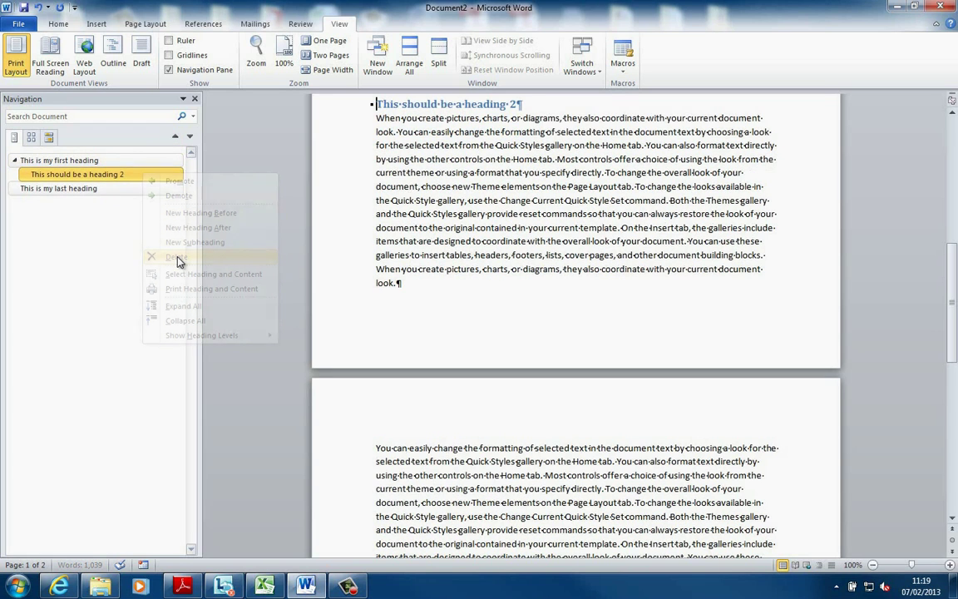
Select "This should be a heading 2" together with its content, then jump to "This is my last heading"
right_click(131, 180)
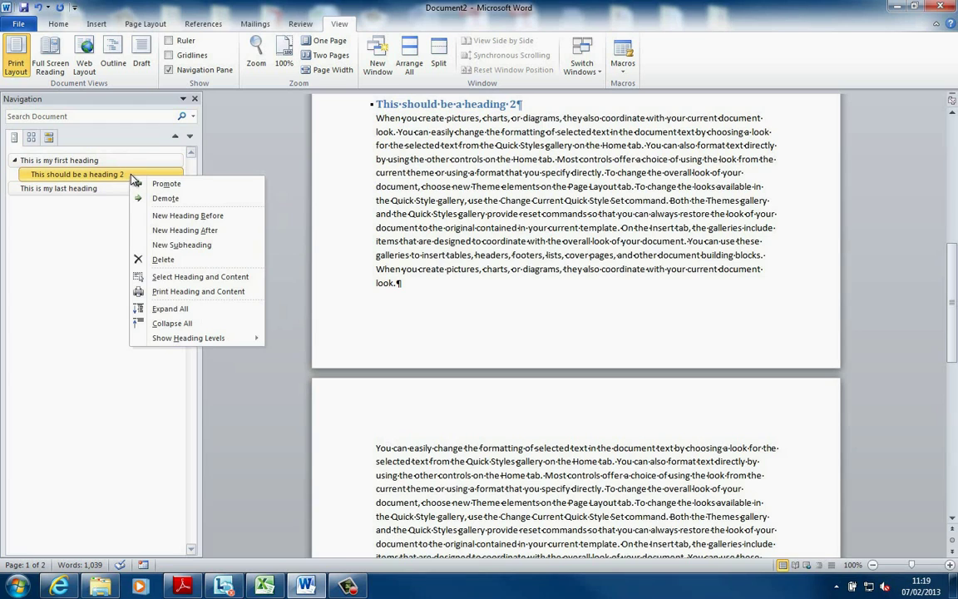
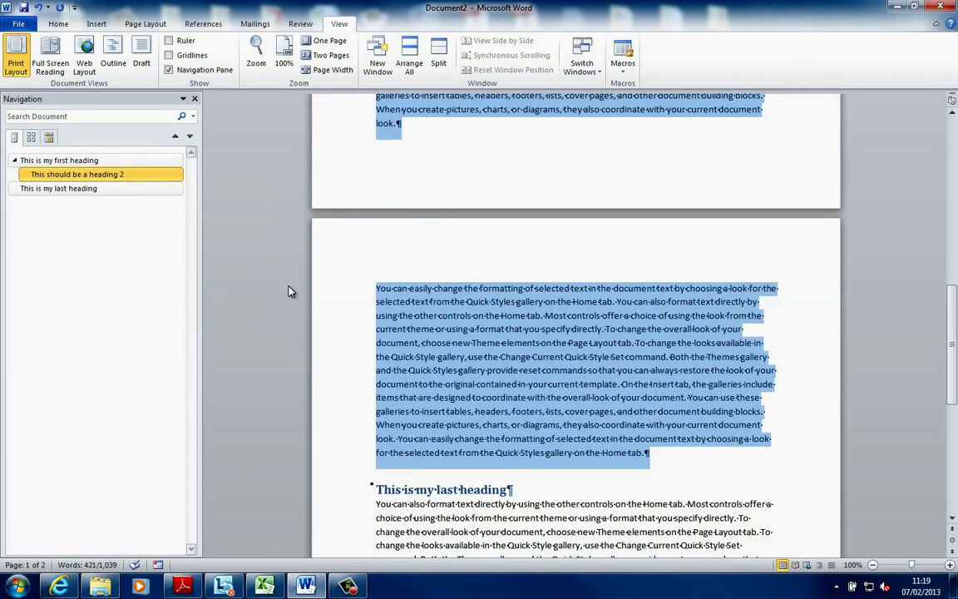
scroll(287, 287, "up", 5)
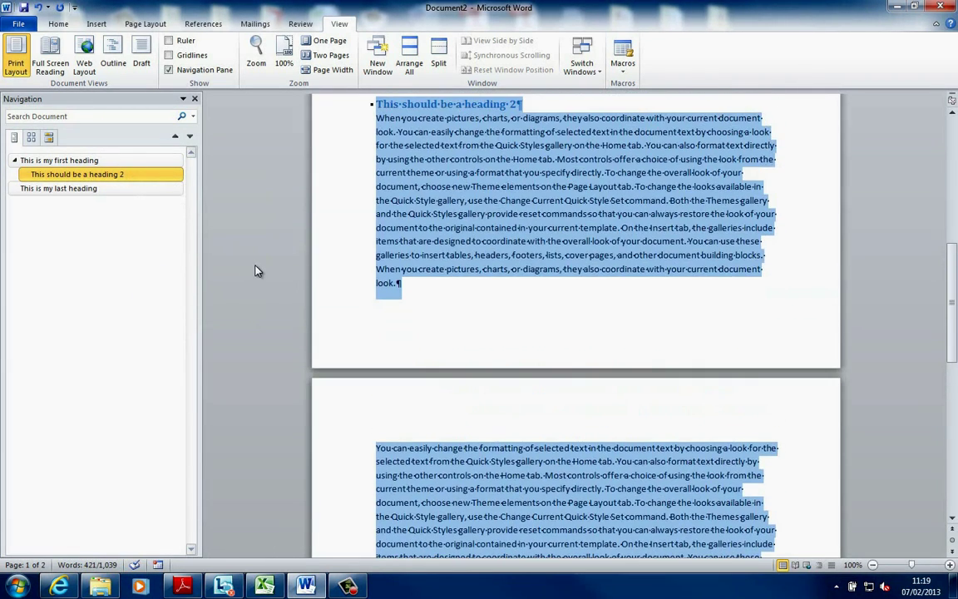
left_click(133, 188)
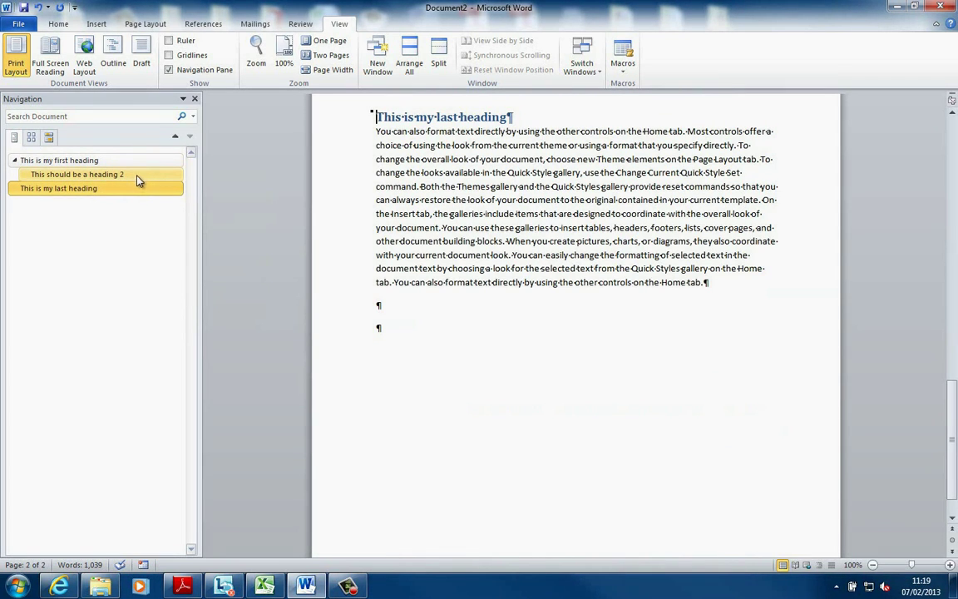
Collapse all headings in the outline, then set the shown heading levels to All
right_click(138, 180)
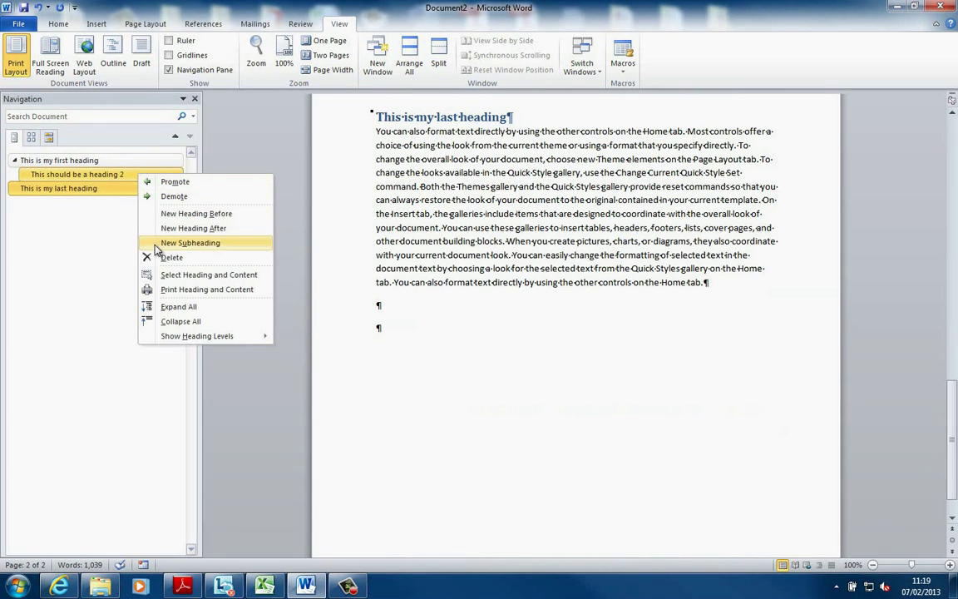
left_click(154, 321)
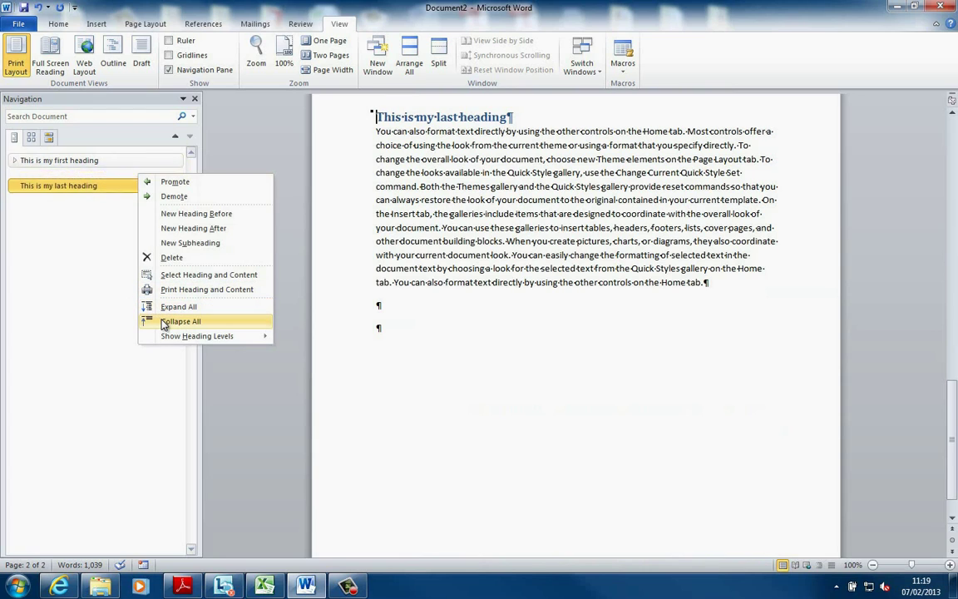
right_click(126, 177)
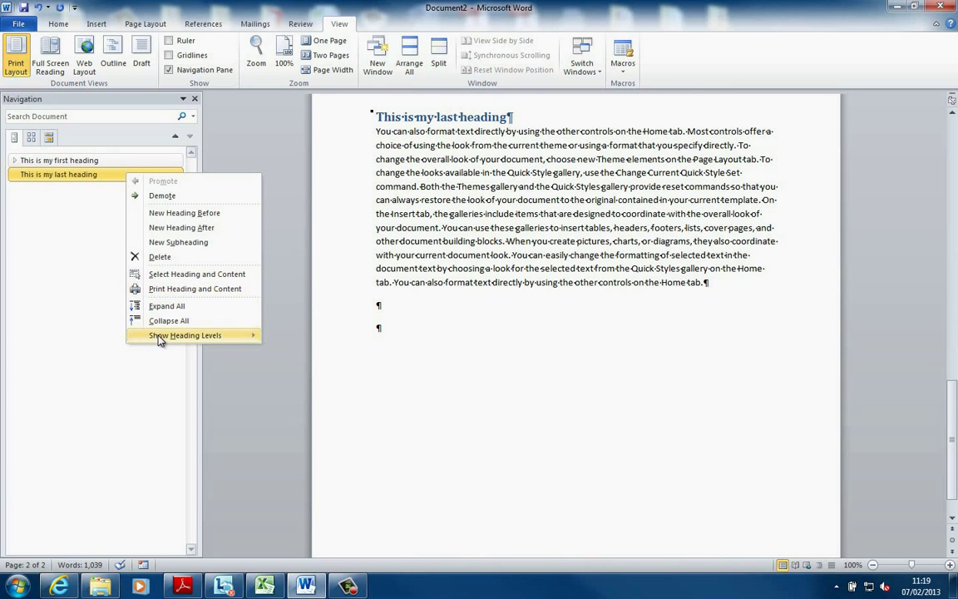
mouse_move(160, 339)
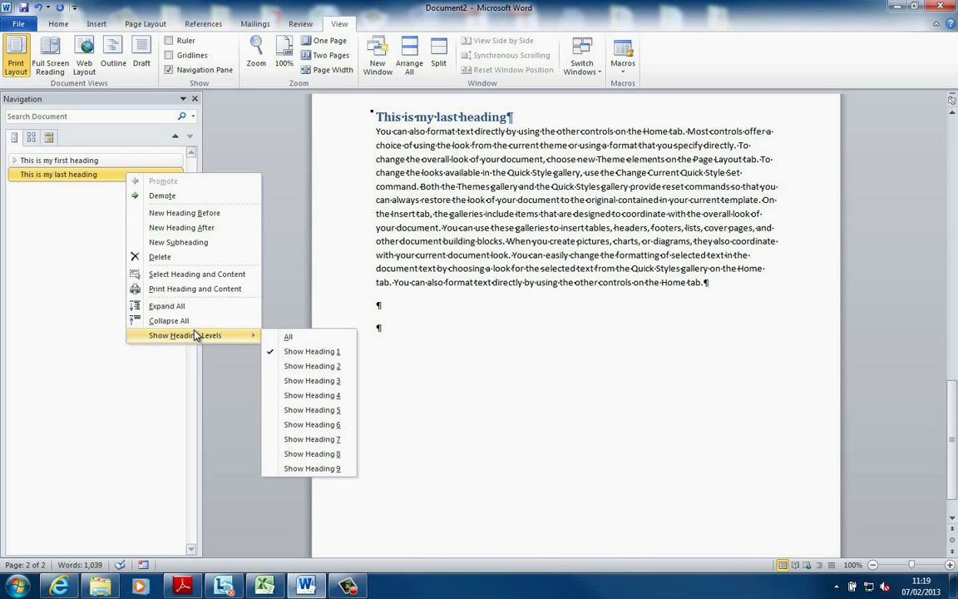
left_click(287, 337)
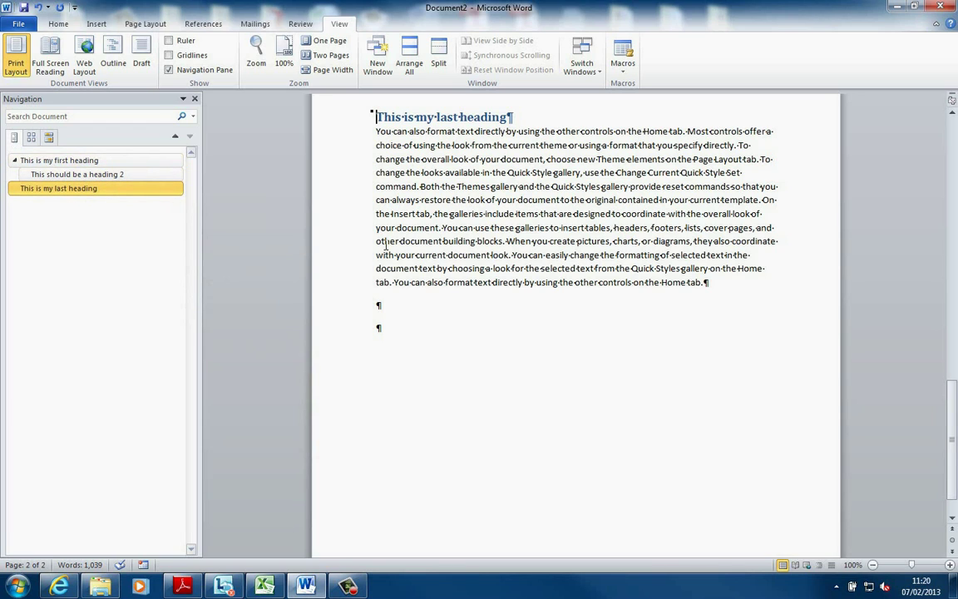
Jump to each of the three headings in turn through the heading outline
left_click(154, 159)
left_click(159, 174)
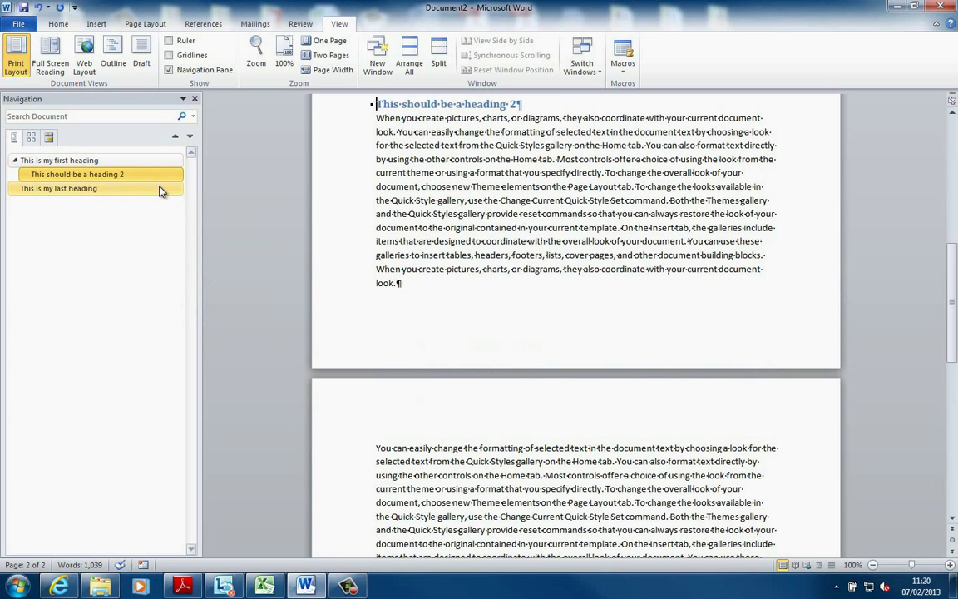
left_click(158, 188)
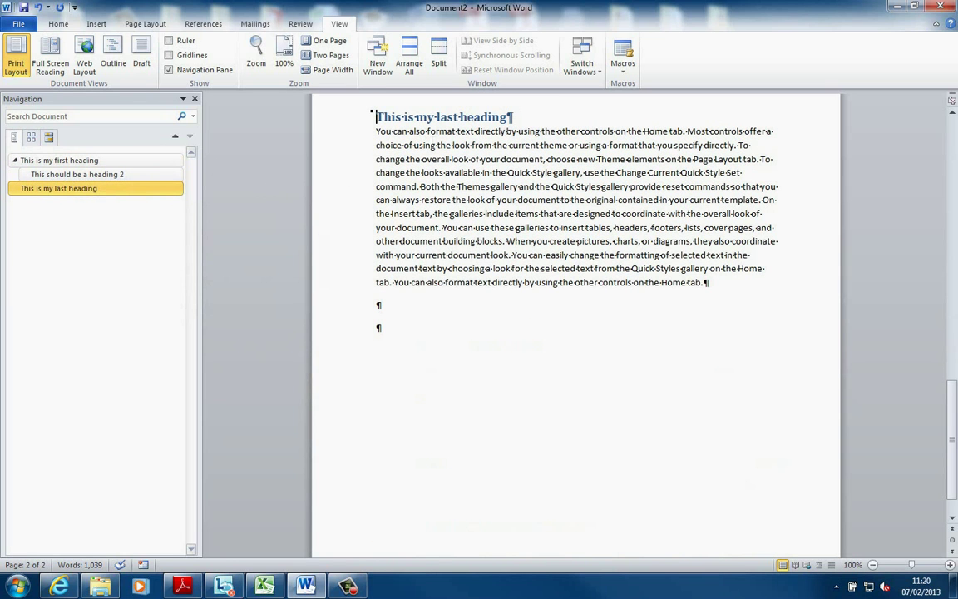
Try the Heading 2 style on "This is my first heading", then restore Heading 1
scroll(431, 162, "up", 2)
scroll(432, 161, "up", 13)
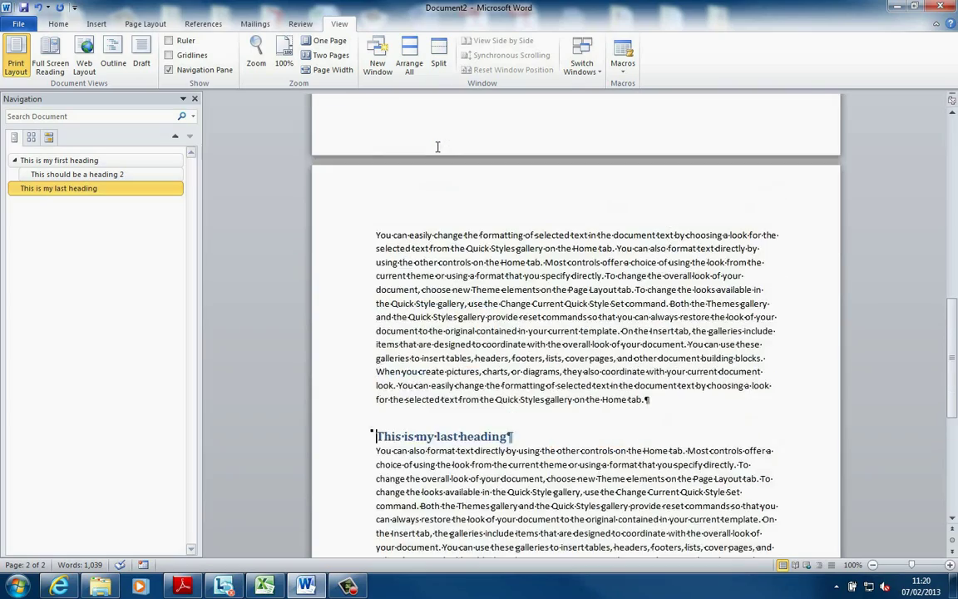
scroll(435, 148, "up", 4)
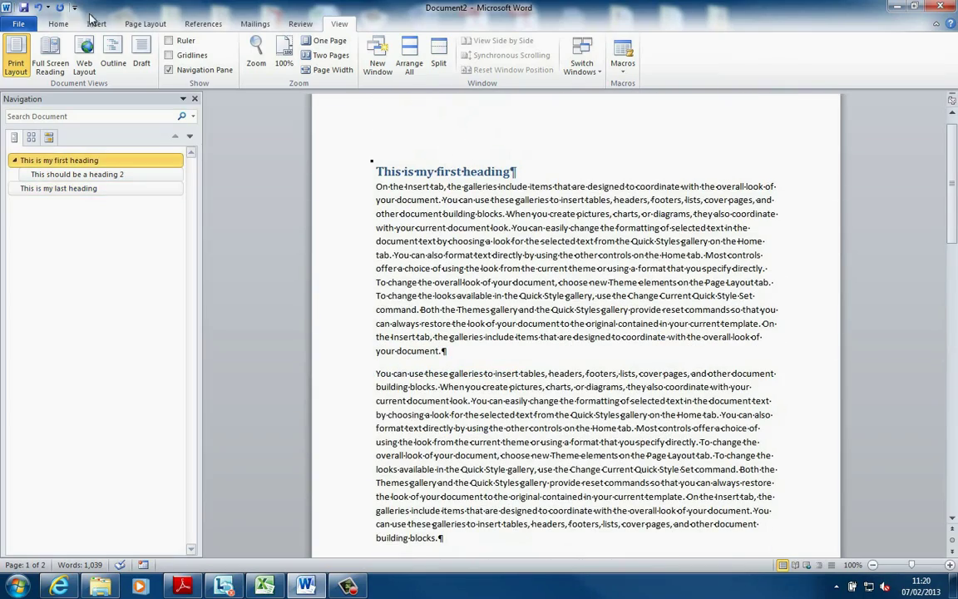
left_click(59, 23)
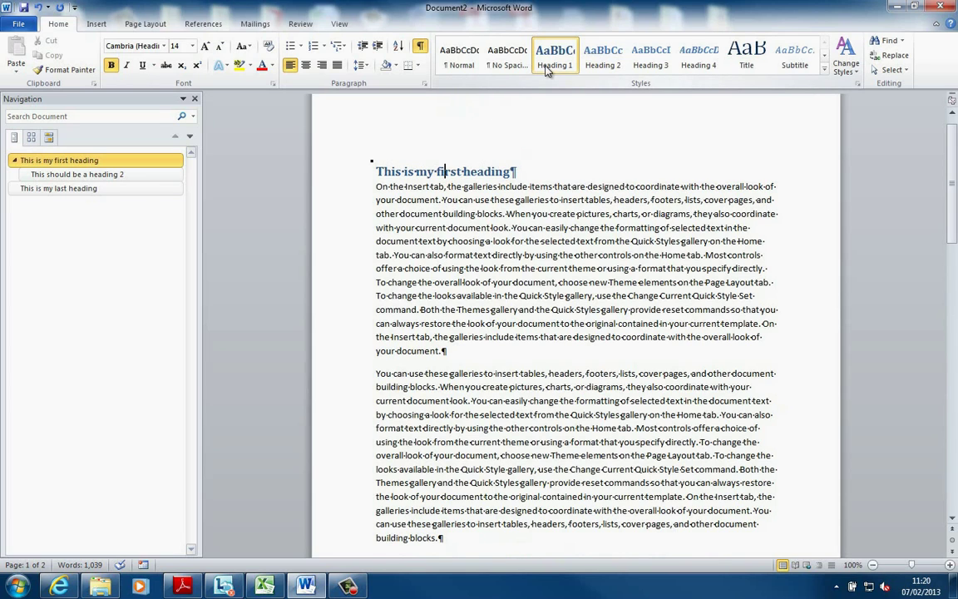
left_click(603, 57)
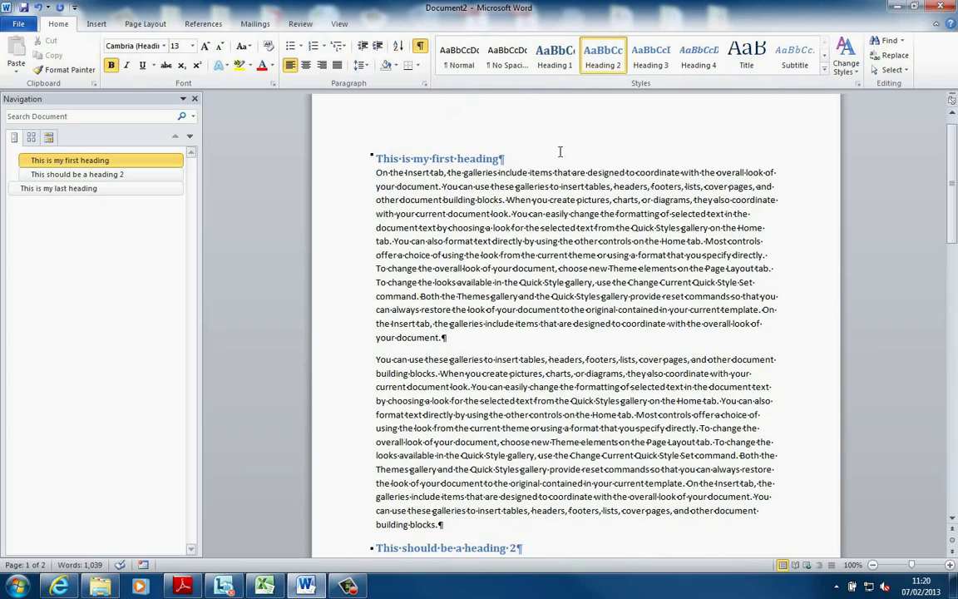
key("ctrl+alt+1")
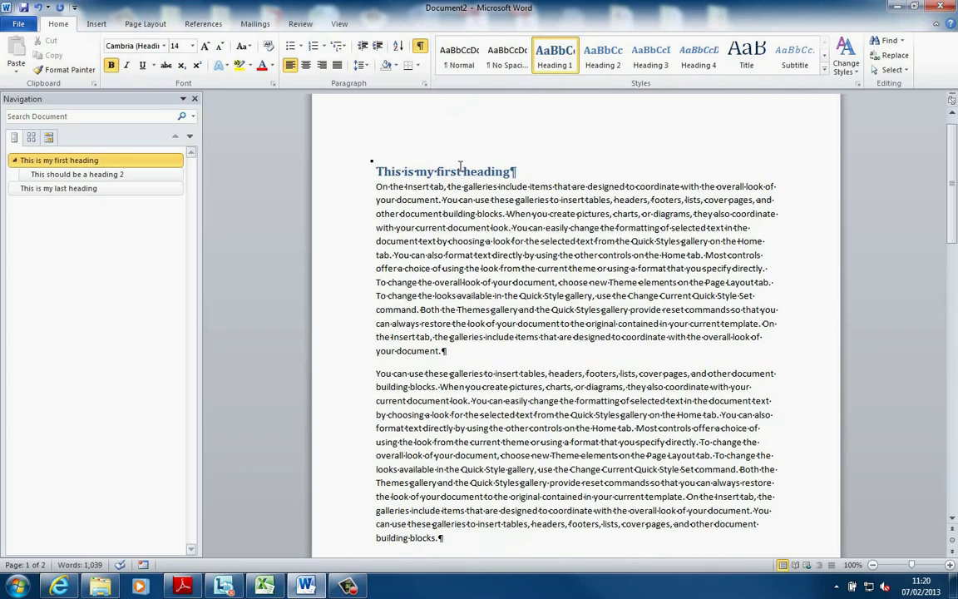
Apply the Heading 3 style to "This is my last heading" on the second page
scroll(462, 166, "down", 12)
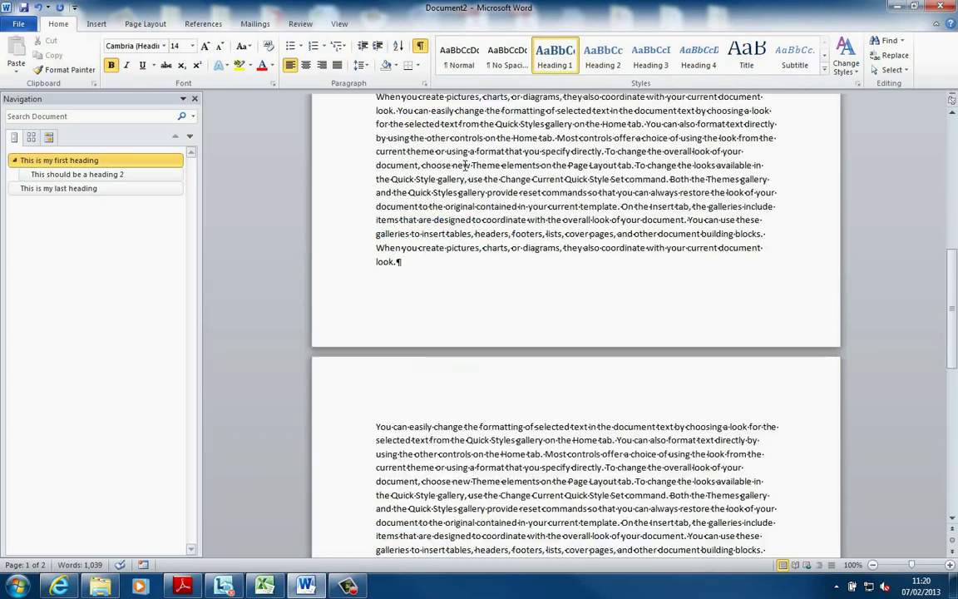
scroll(465, 165, "down", 8)
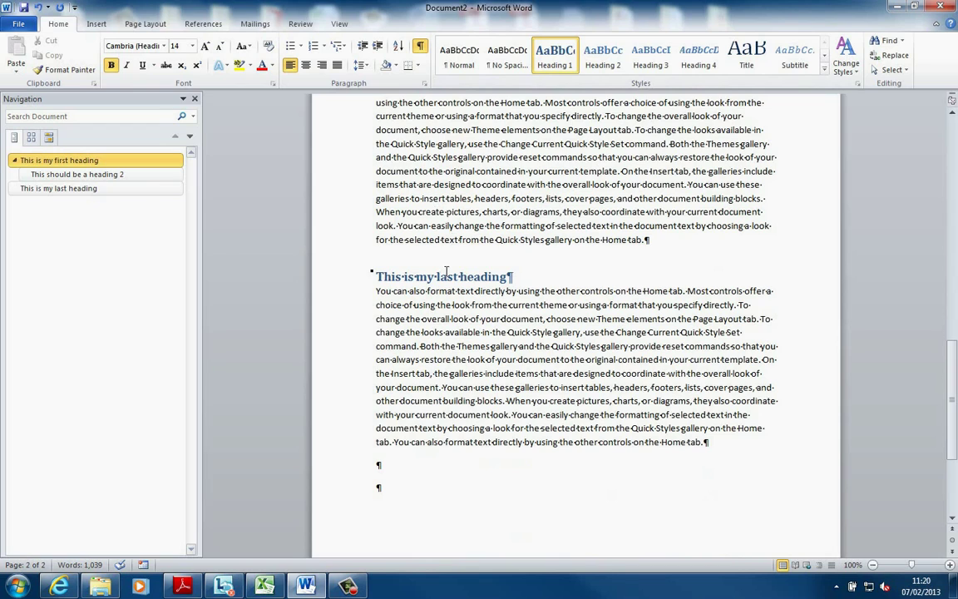
left_click(447, 276)
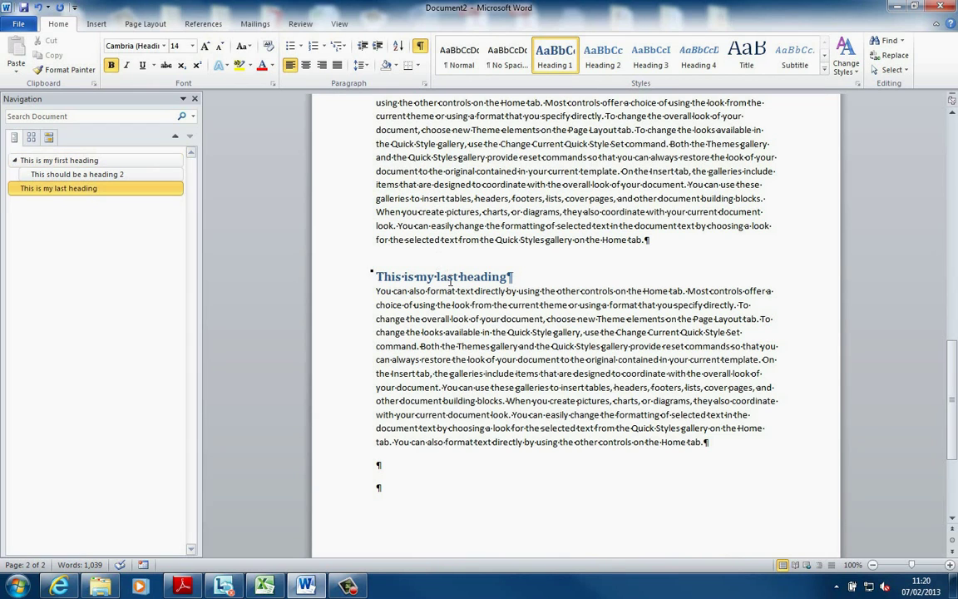
right_click(448, 277)
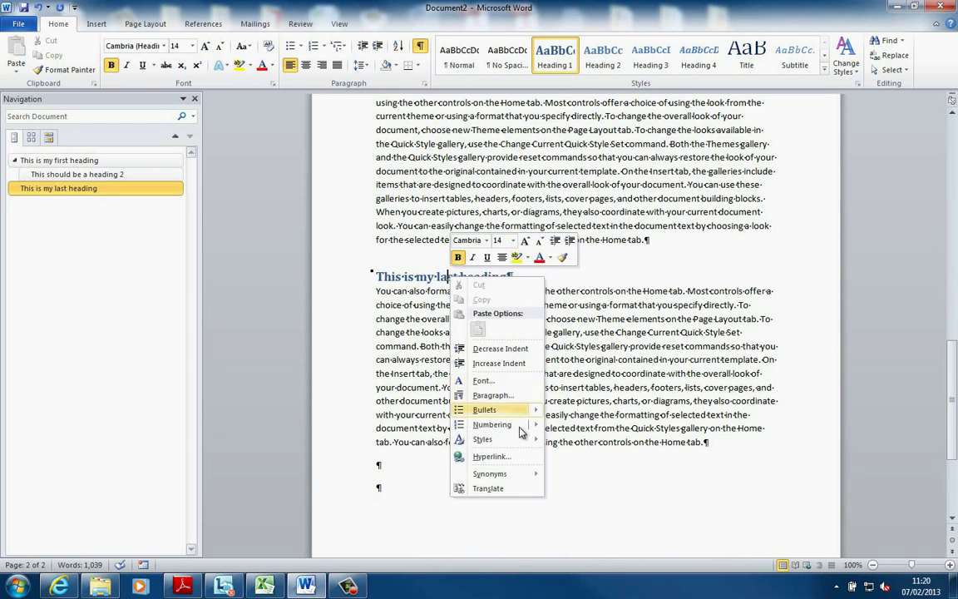
mouse_move(529, 444)
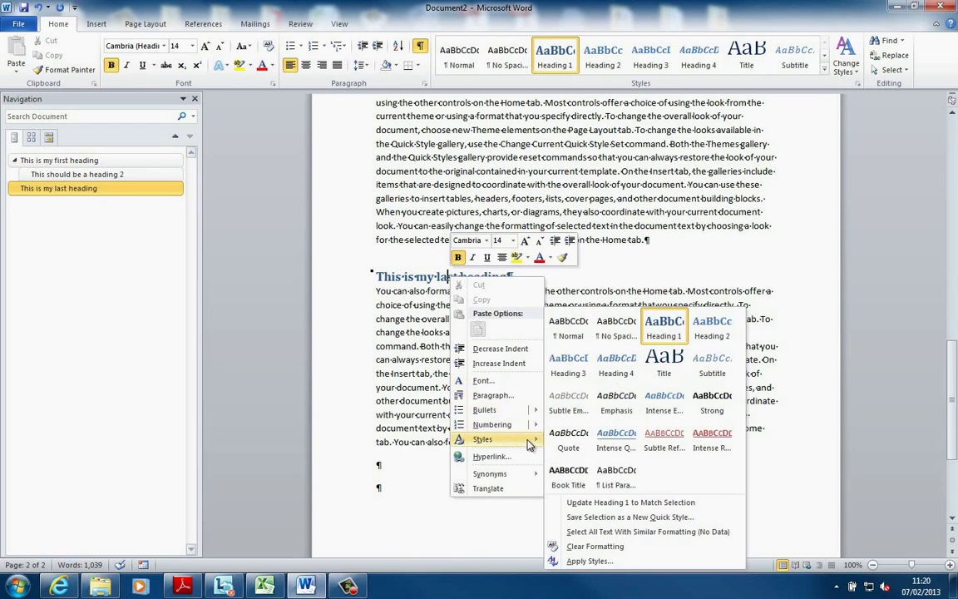
left_click(580, 370)
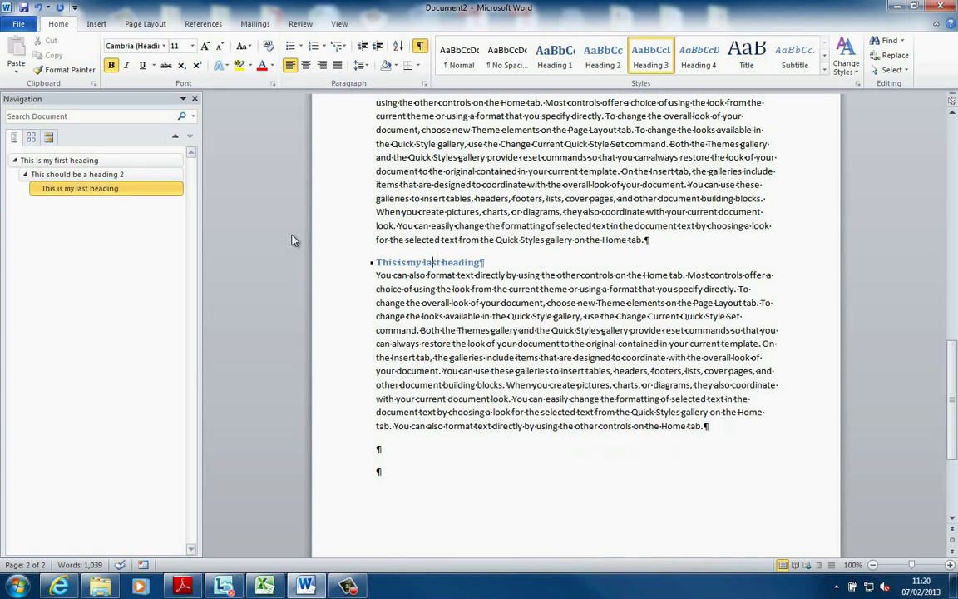
Collapse all headings in the outline, then expand them all again
right_click(141, 167)
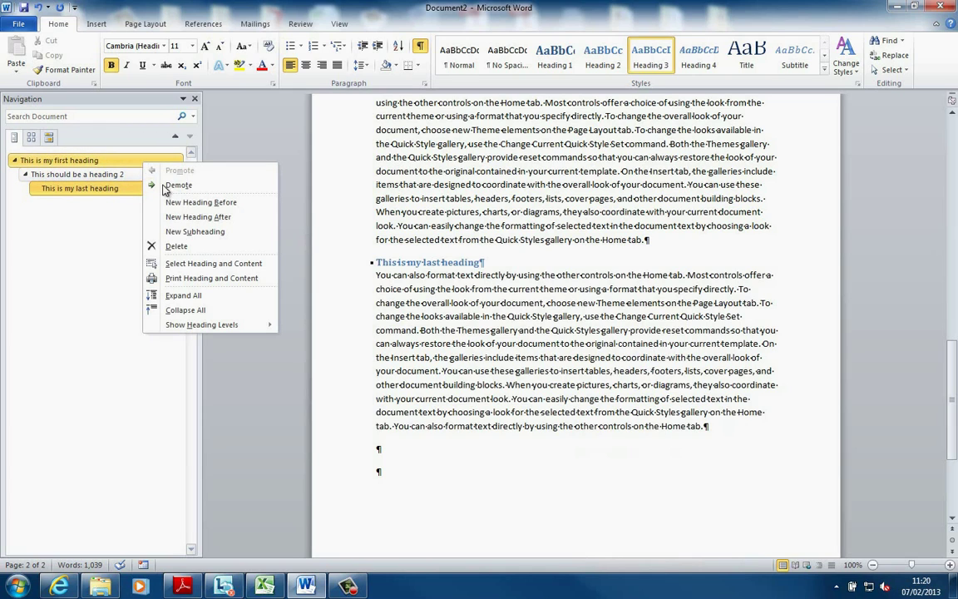
left_click(209, 309)
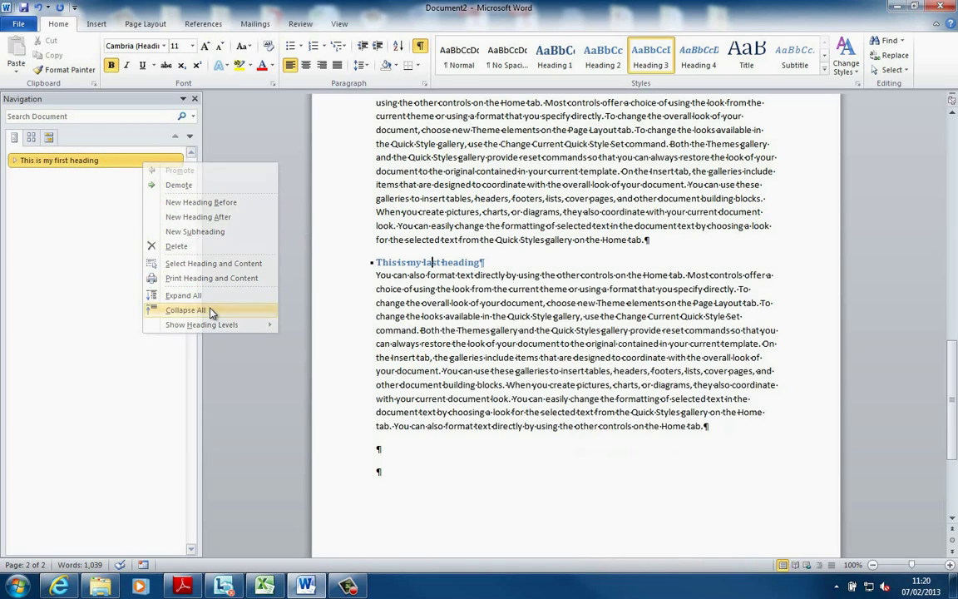
right_click(139, 166)
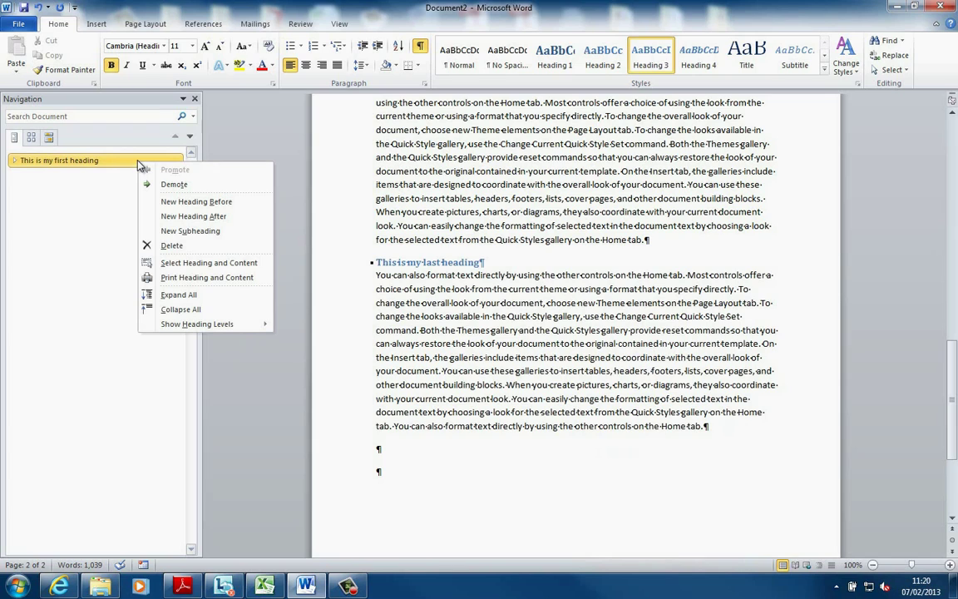
left_click(173, 301)
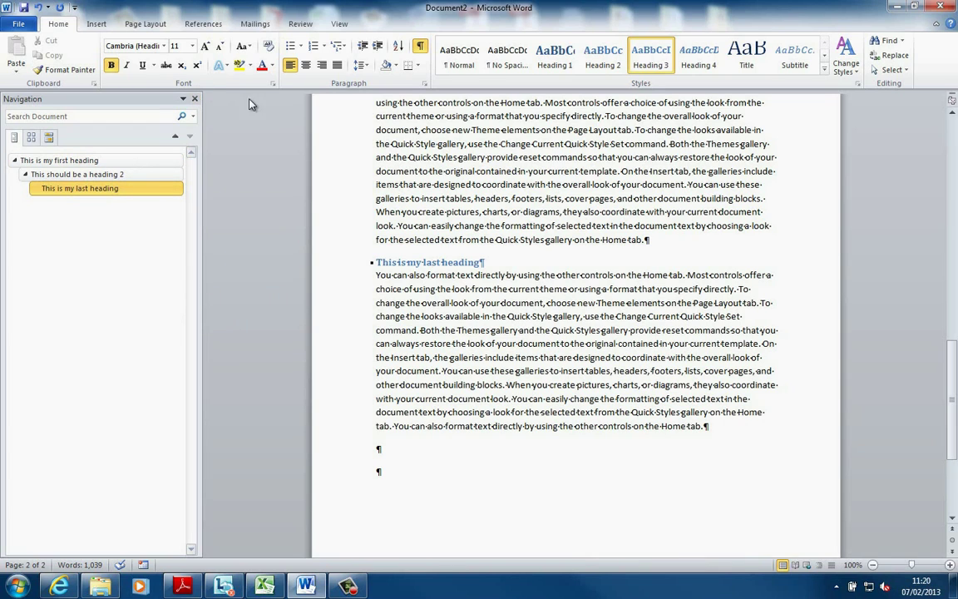
Hide the Navigation Pane, then show it again
left_click(340, 23)
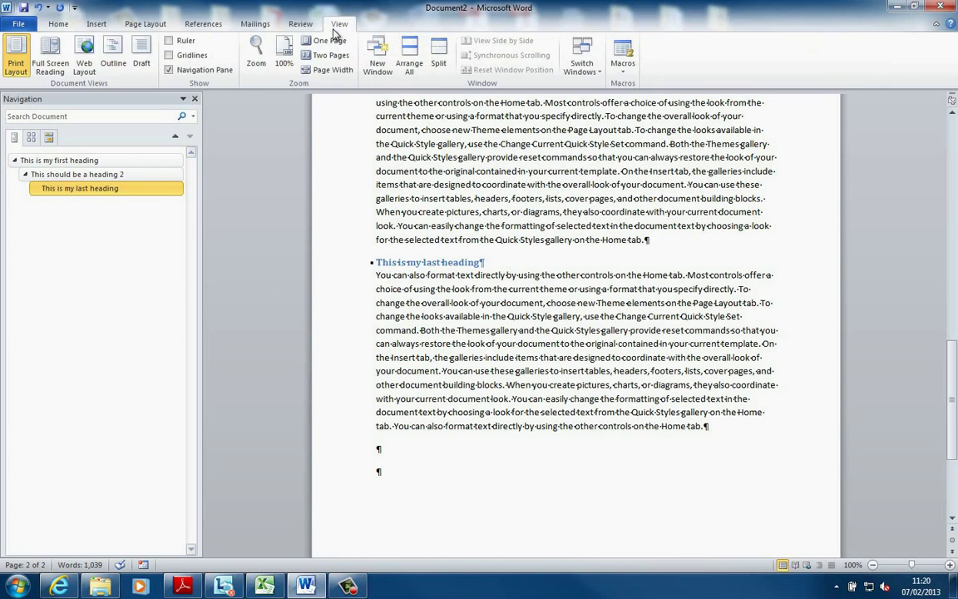
left_click(169, 70)
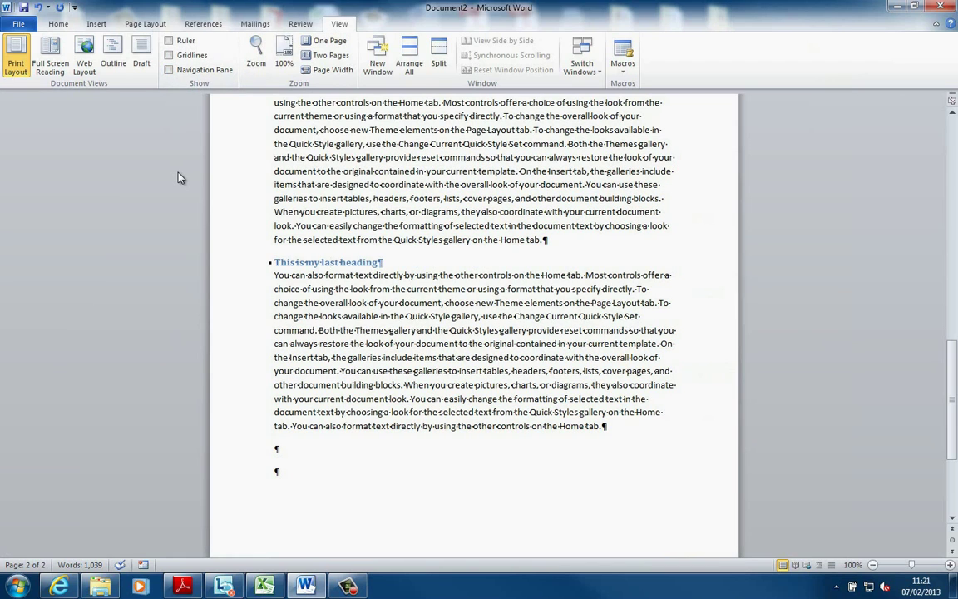
left_click(171, 69)
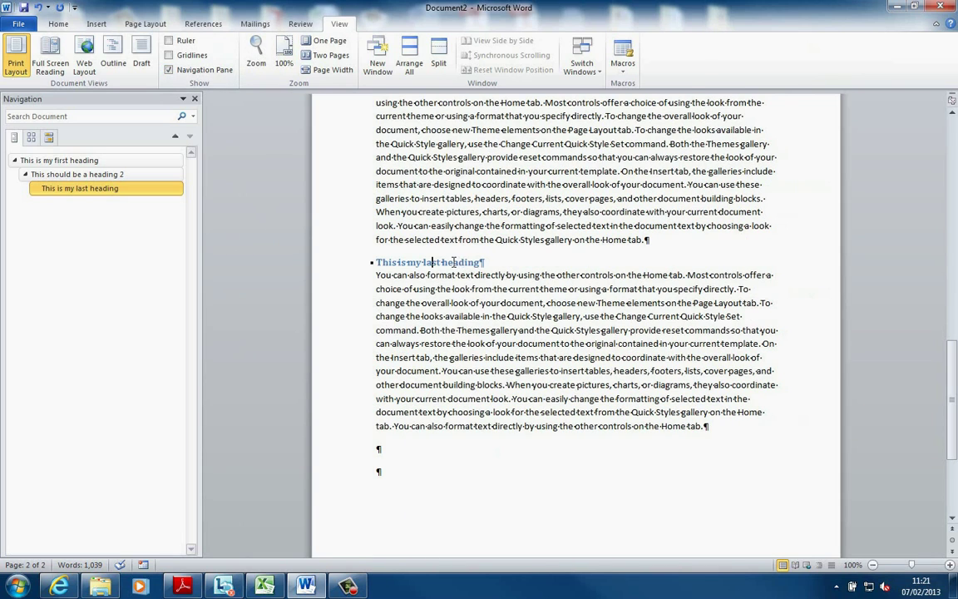
Switch "This is my last heading" to Heading 1, Heading 2 and back to Heading 3
left_click(454, 262)
key("ctrl+alt+1")
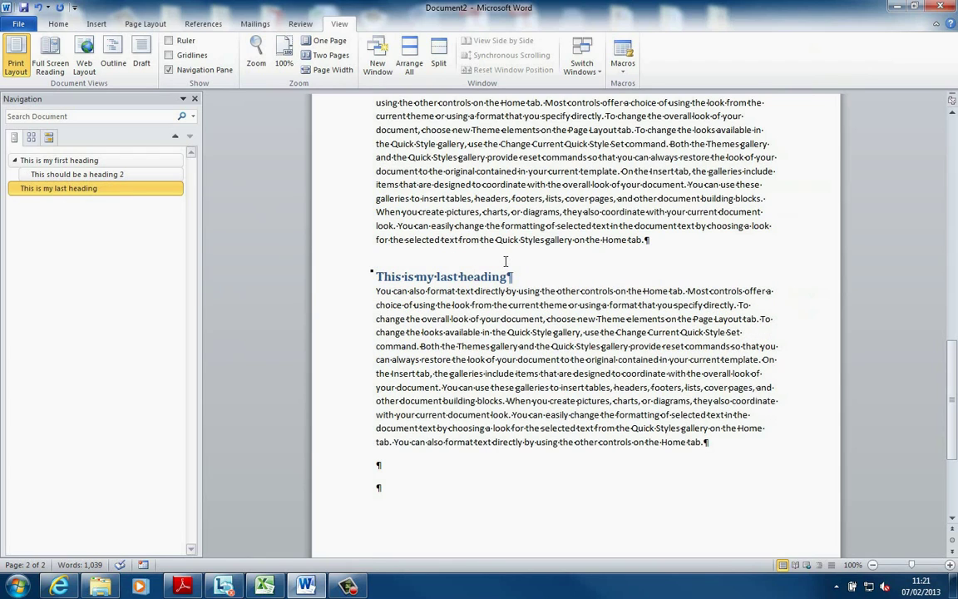
key("ctrl+alt+2")
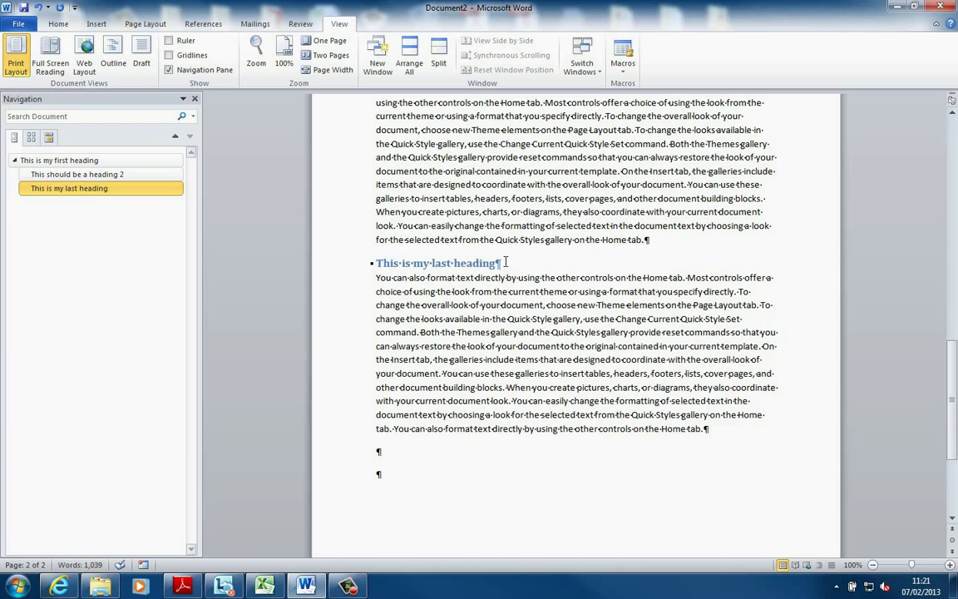
key("ctrl+alt+3")
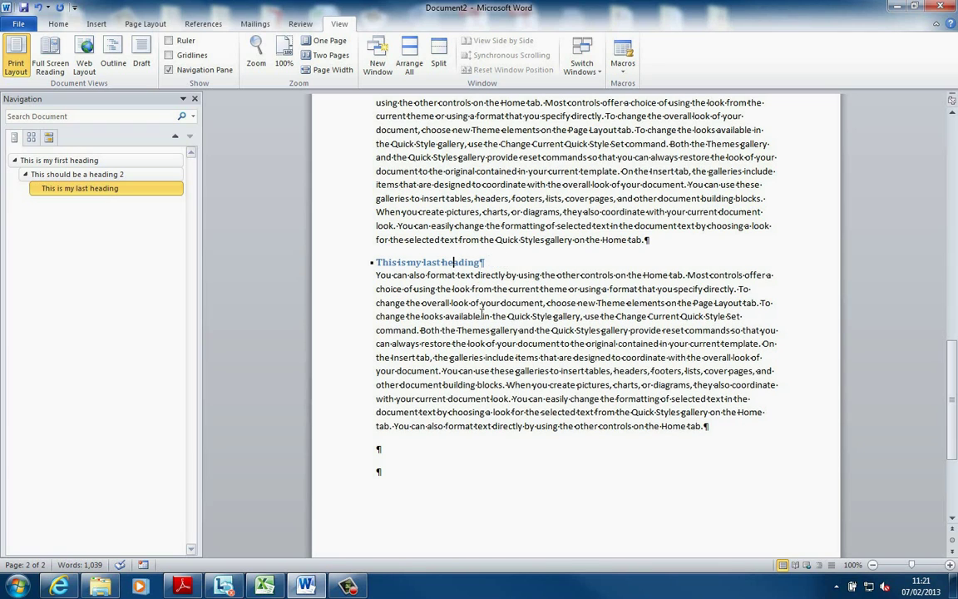
scroll(467, 345, "up", 1)
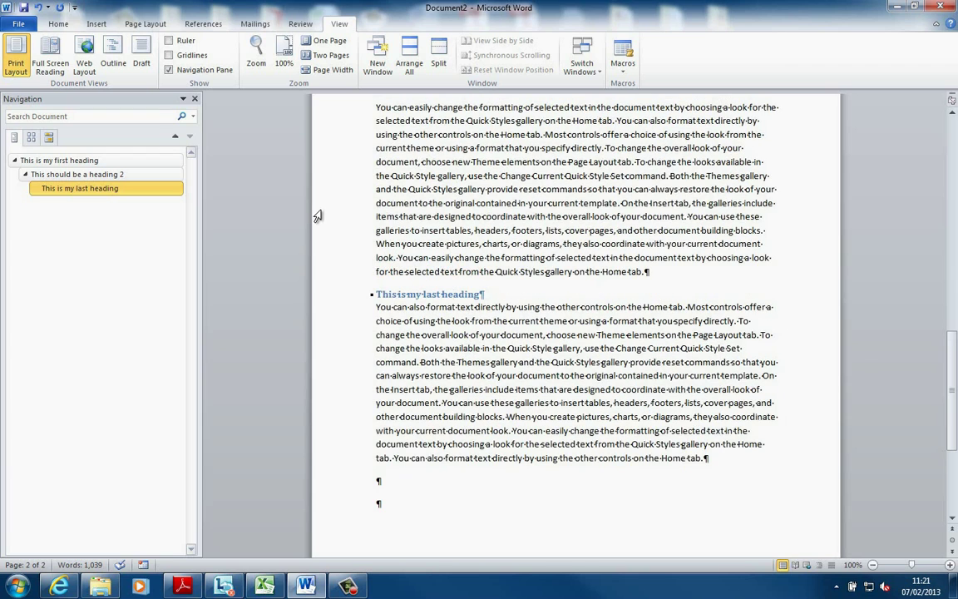